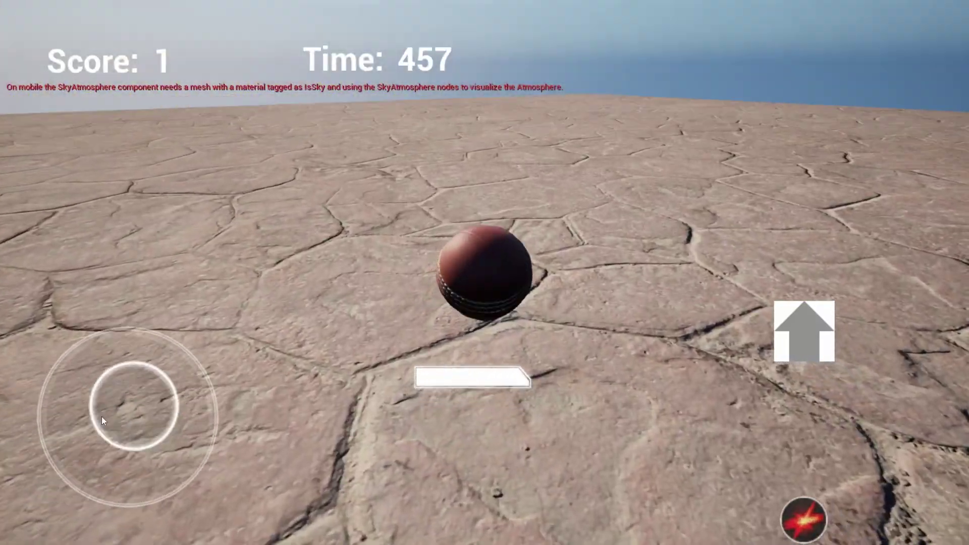
Steer the ball toward the glowing boxes, make it jump, then end the preview with Esc.
drag(101, 416, 254, 389)
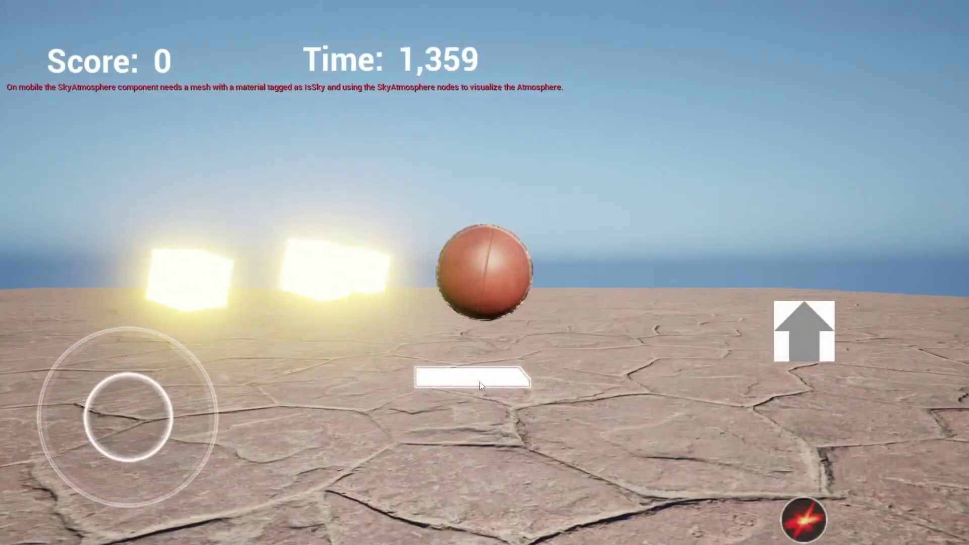
click(800, 341)
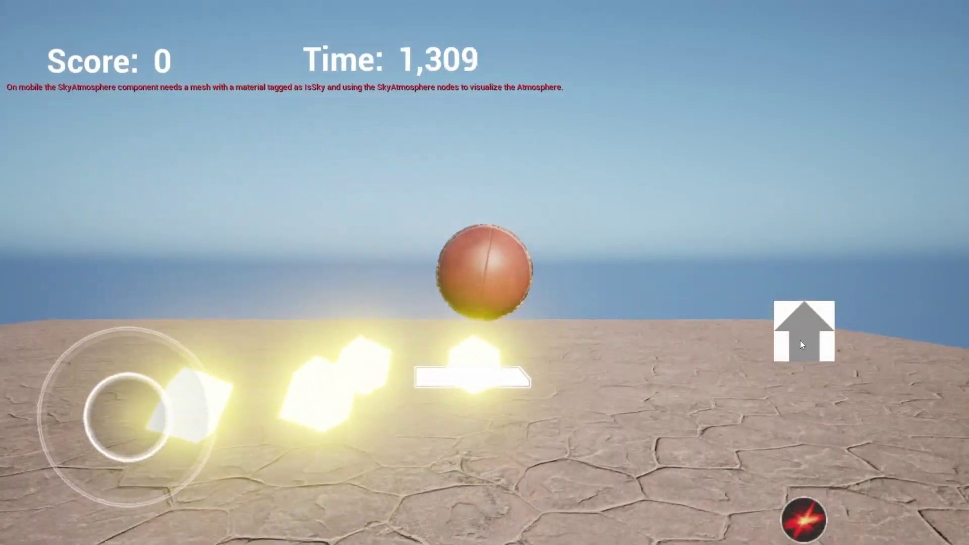
key(Escape)
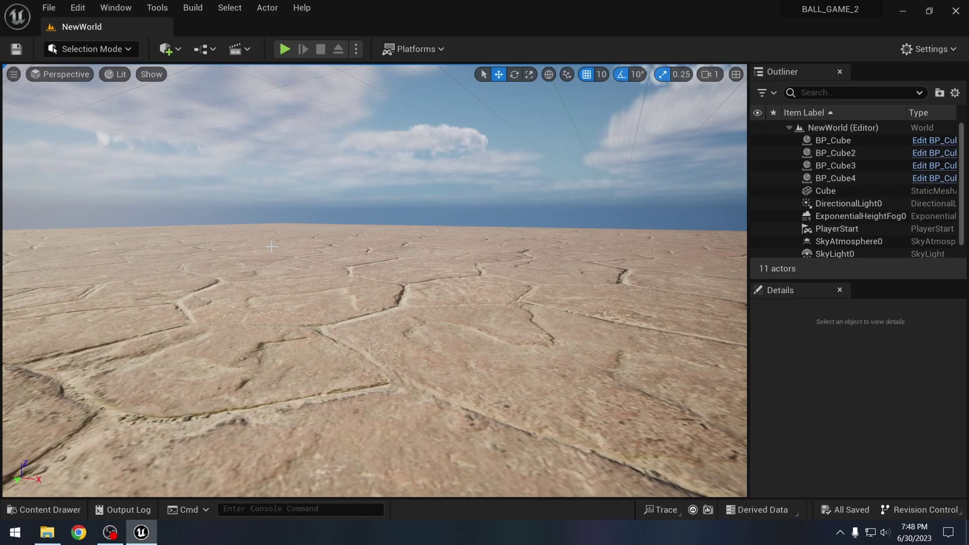
Create a new Touch Interface Setup asset from the Content Drawer's Miscellaneous menu.
click(69, 510)
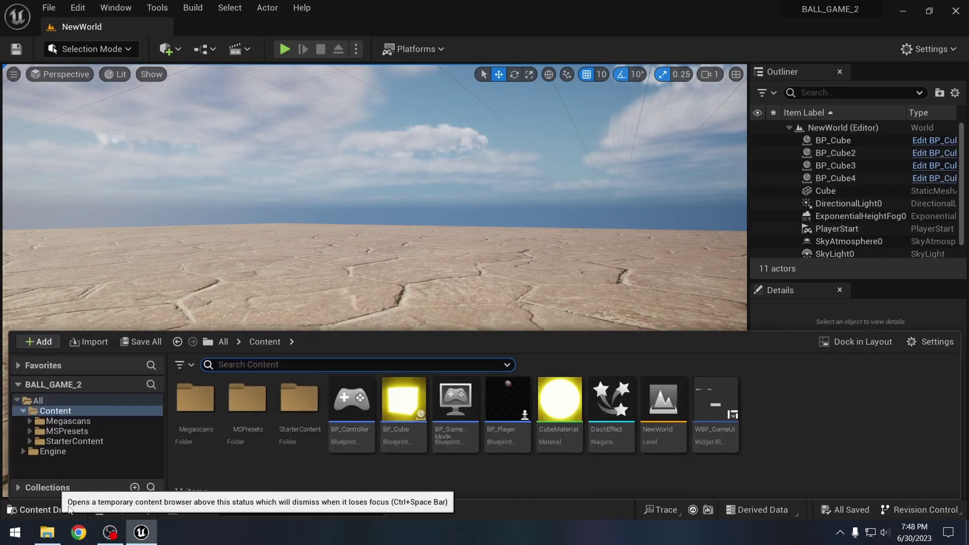
right_click(781, 405)
mouse_move(781, 405)
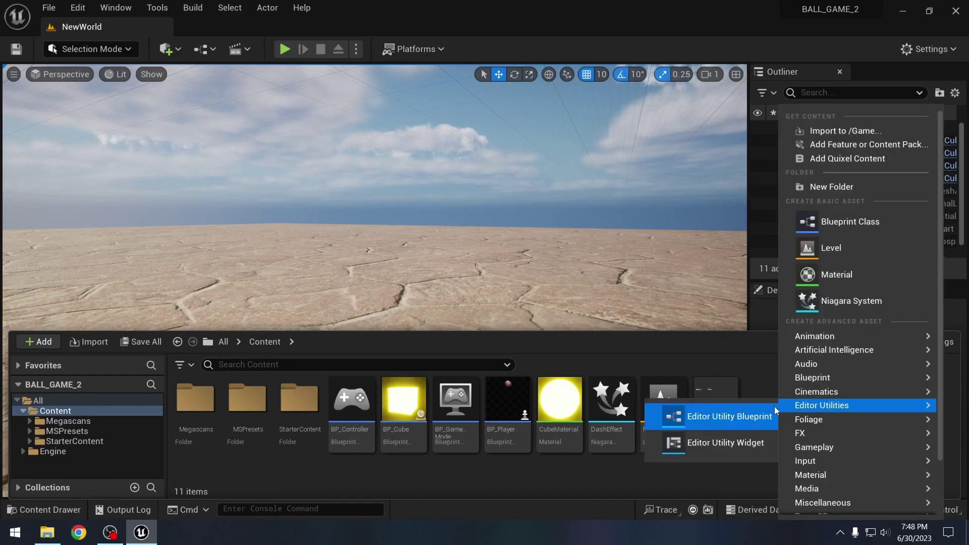
scroll(808, 384, down, 2)
mouse_move(824, 439)
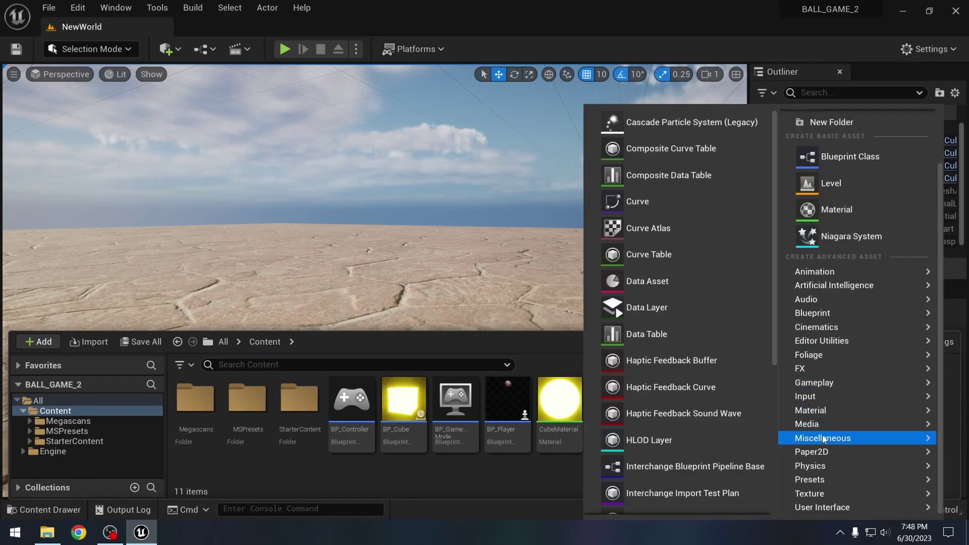
scroll(709, 441, down, 3)
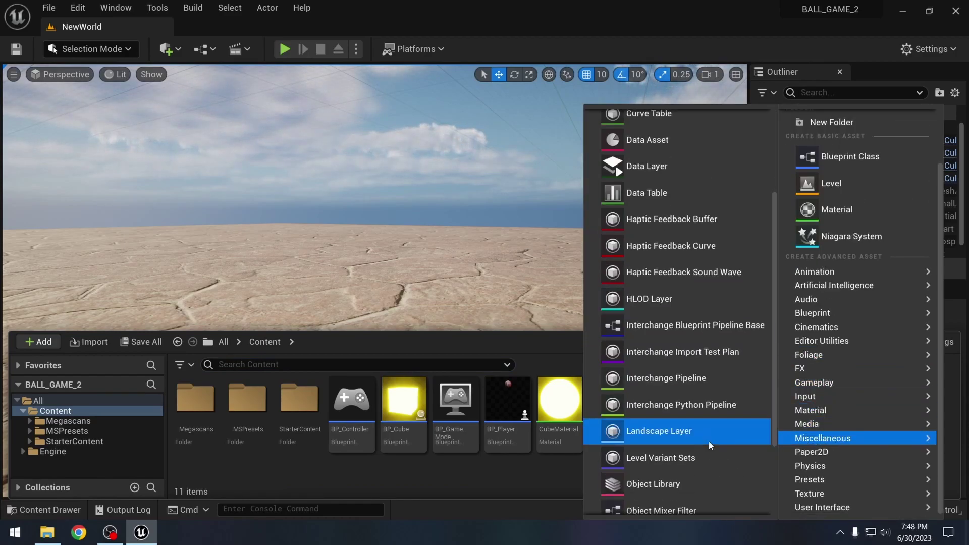
scroll(708, 441, down, 4)
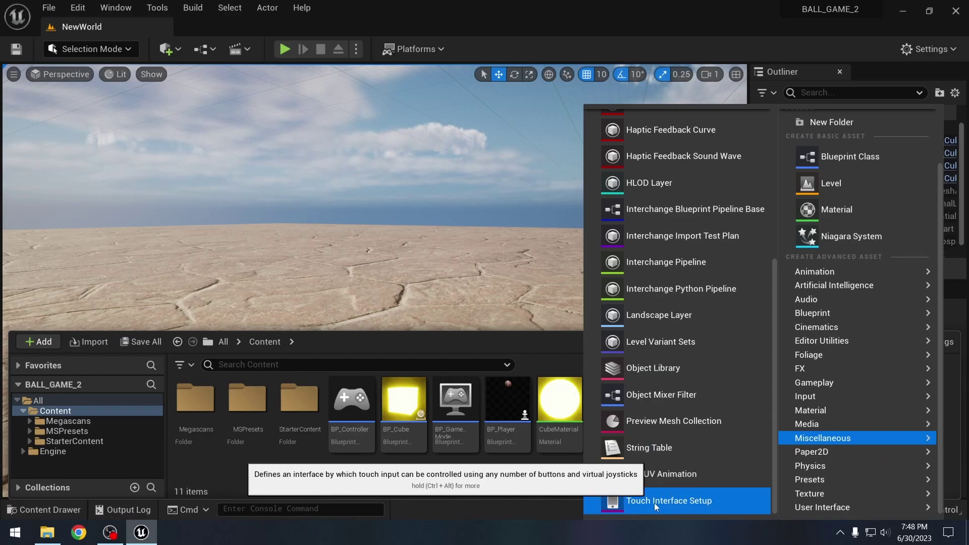
click(677, 504)
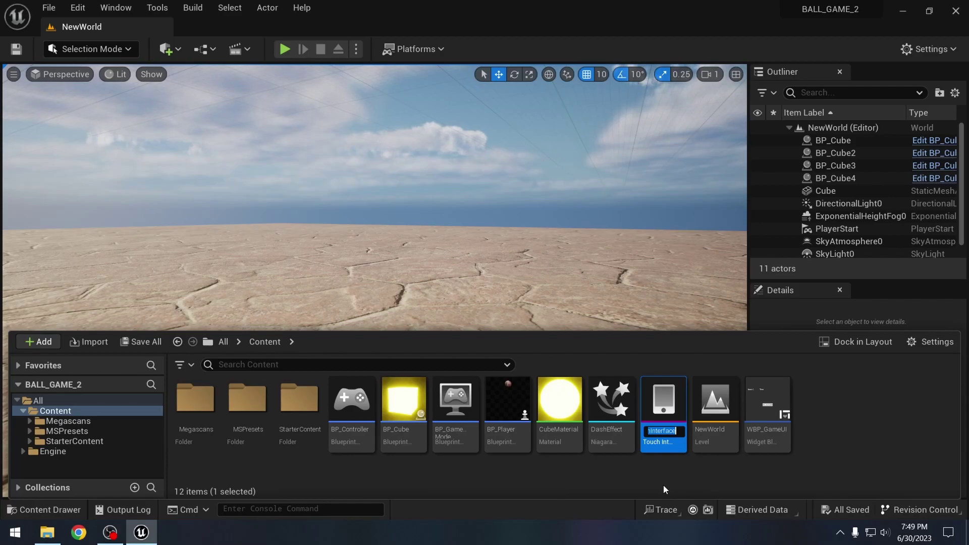
Name the asset BallGame_TouchInterface and open it for editing.
text(BallGame_TouchInterface)
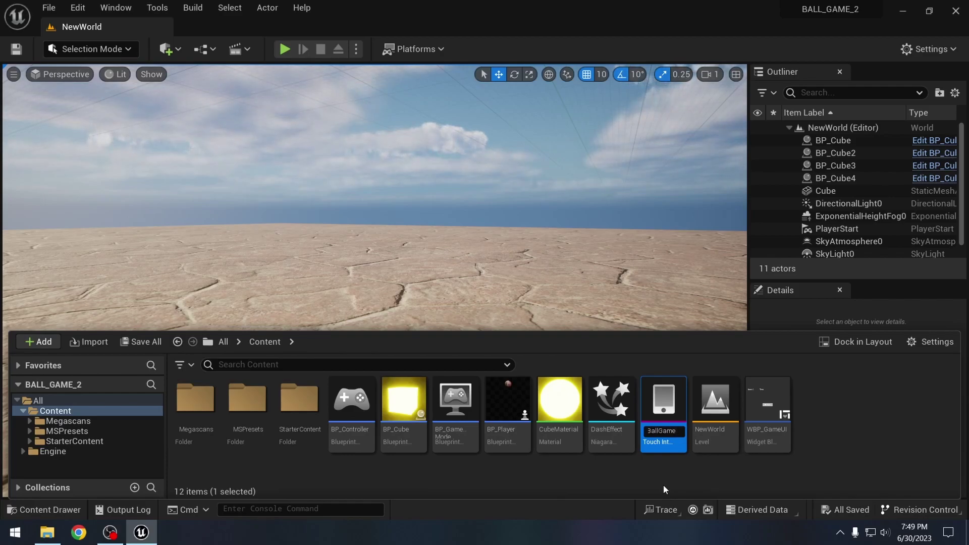
key(Return)
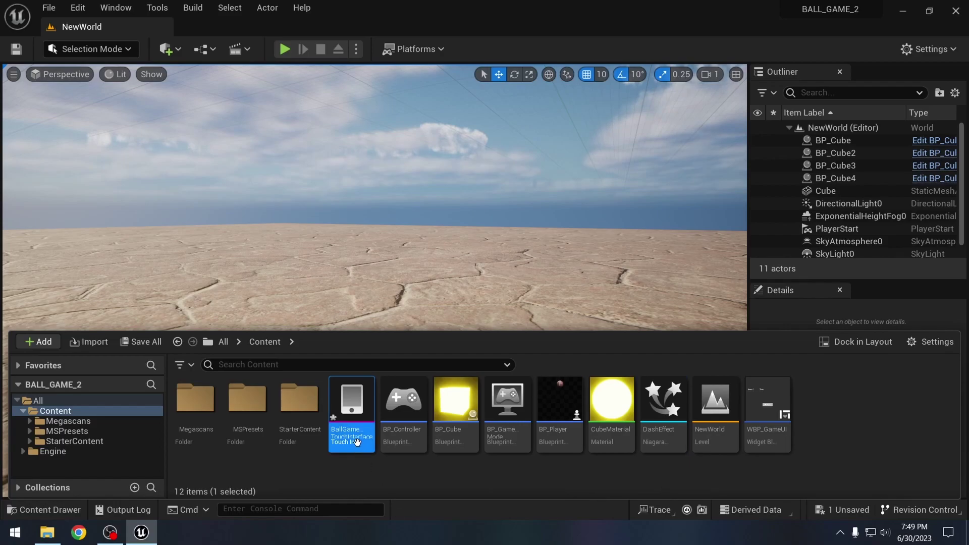
double_click(359, 401)
Set Inactive Opacity 0.2 and Time Until Reset 0.5, tick Prevent Recenter, and save.
key(ctrl+s)
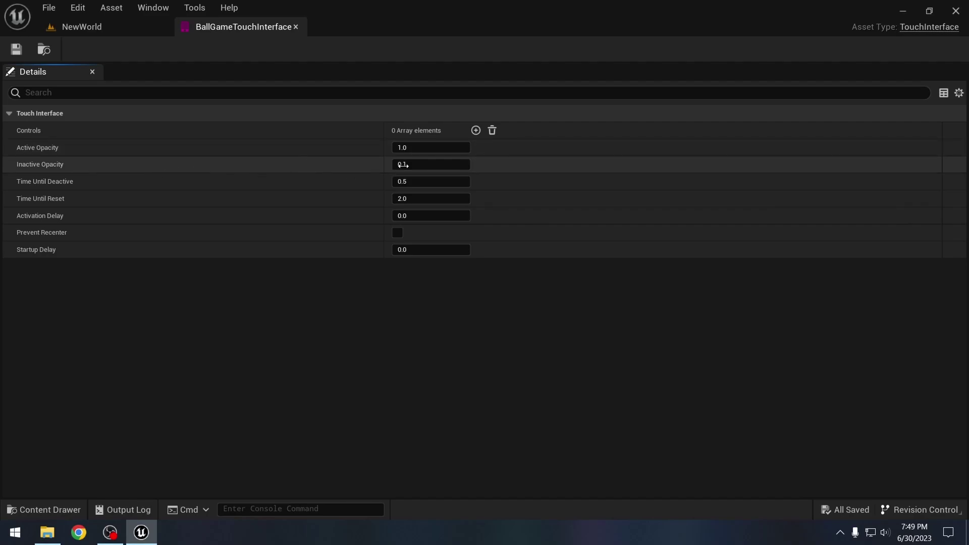
click(424, 164)
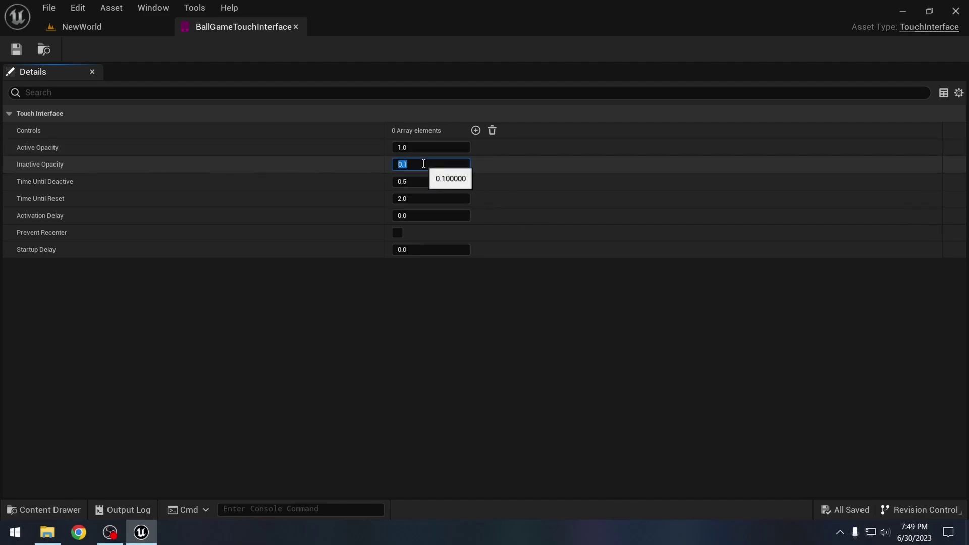
text(.2)
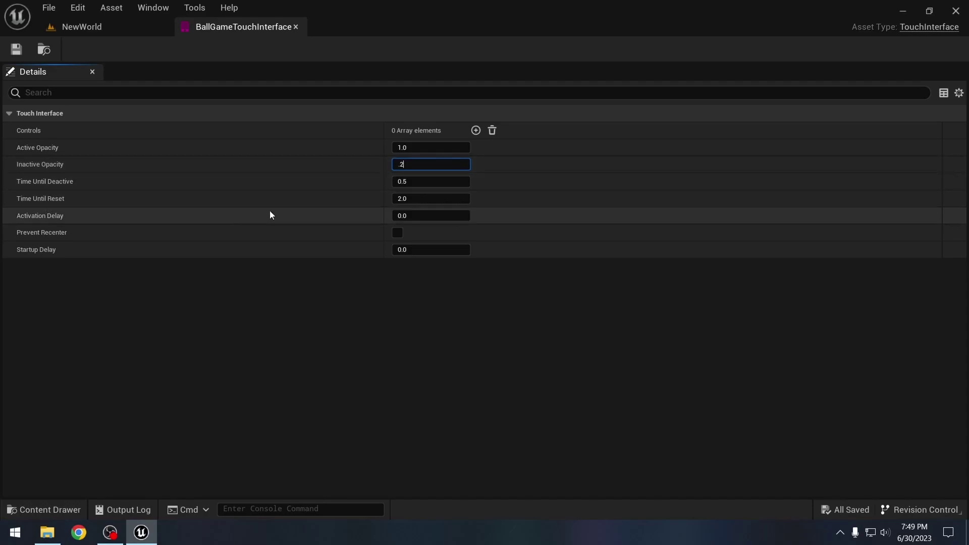
click(157, 320)
click(419, 198)
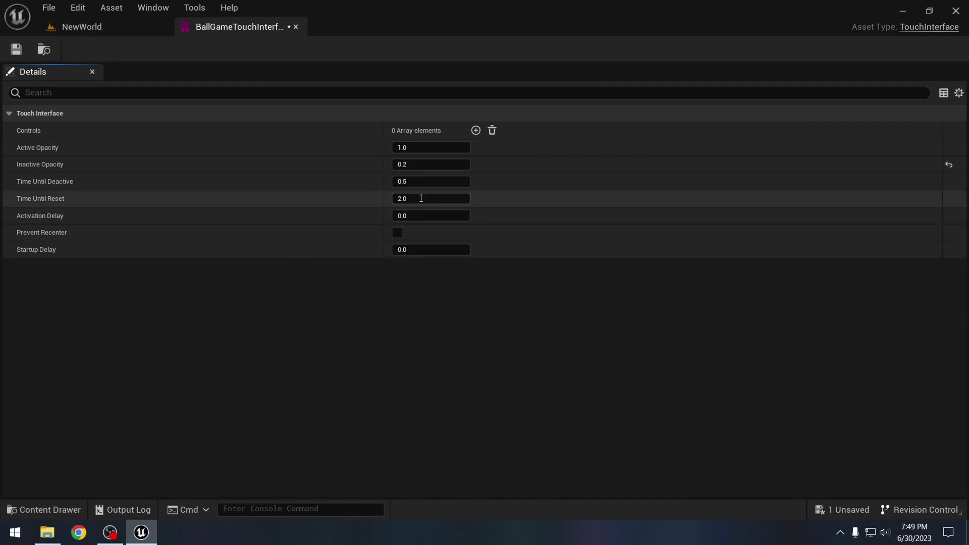
text(.5)
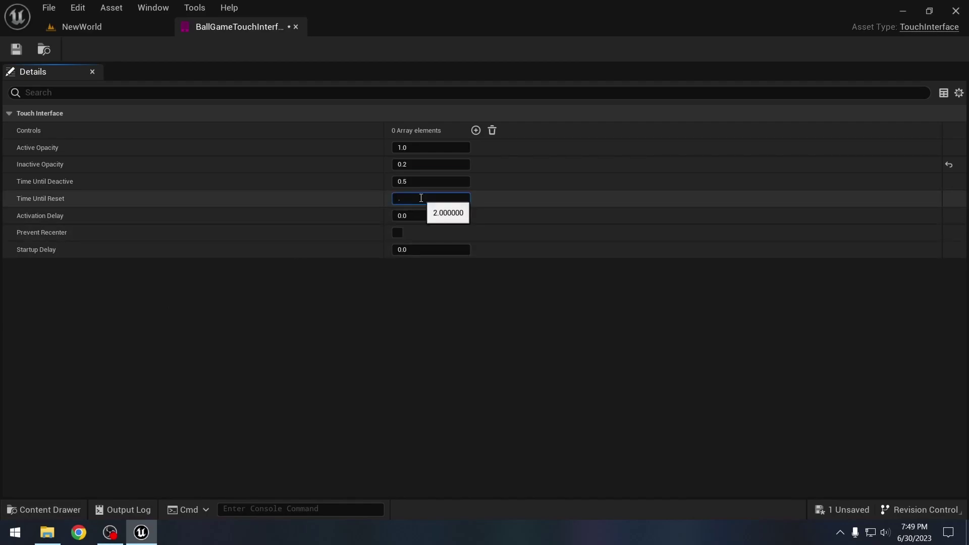
key(Return)
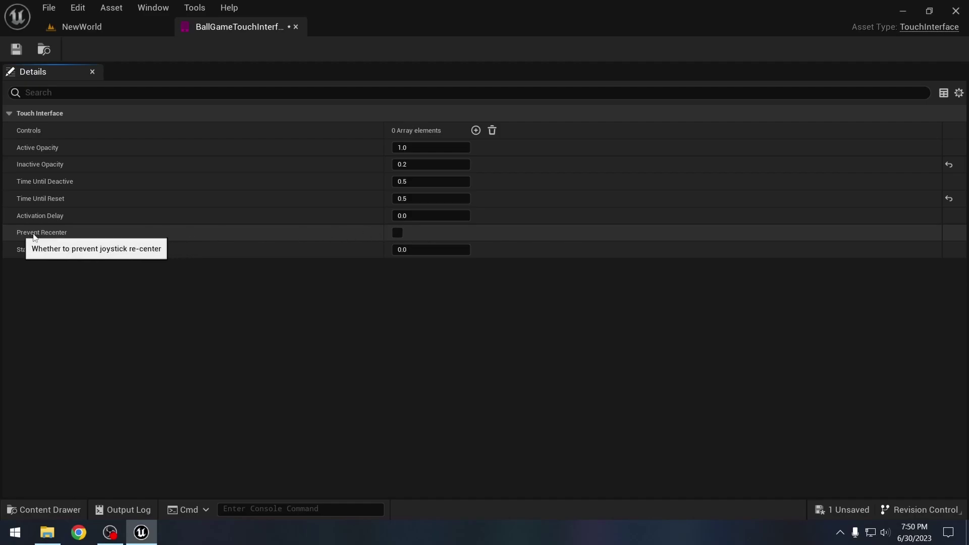
click(396, 234)
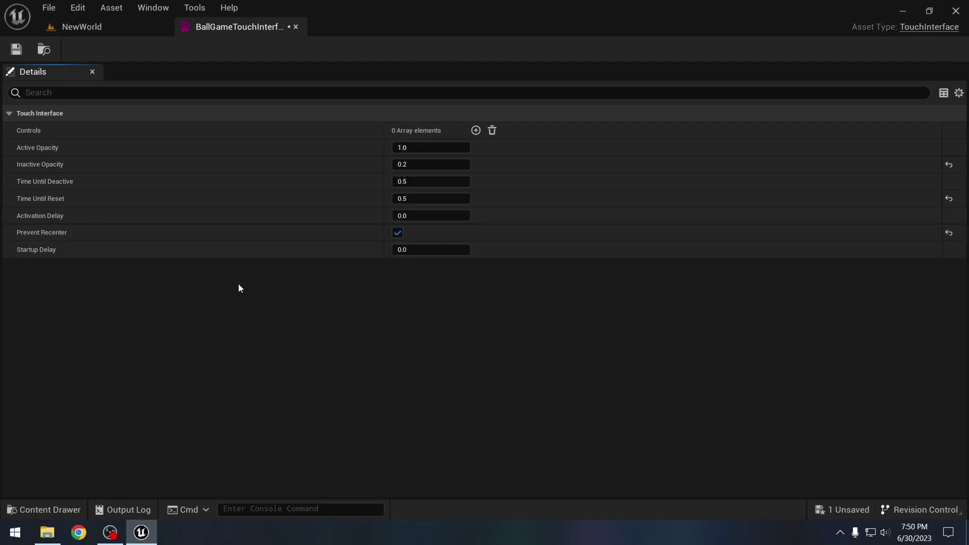
click(16, 49)
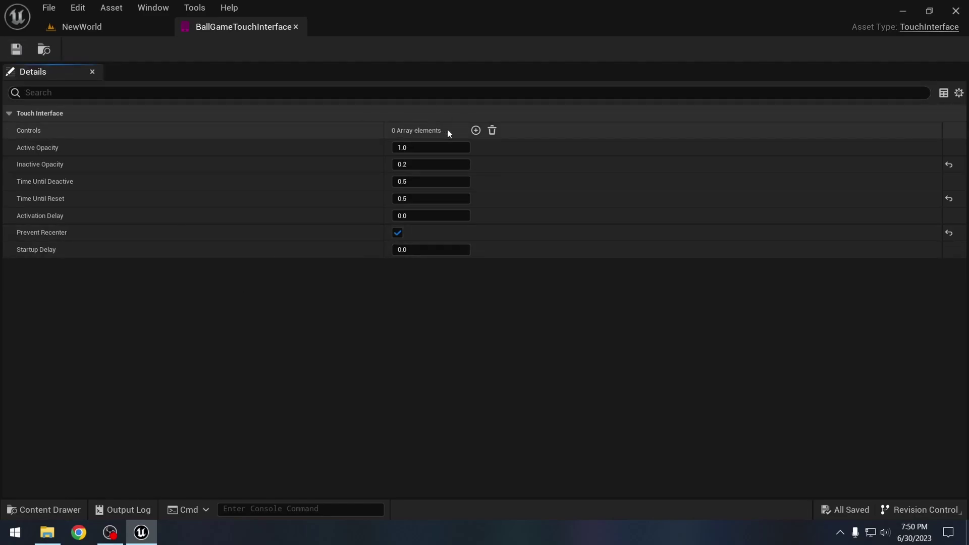
Add a control to the Controls array and expand its Index [0] settings.
click(476, 130)
click(26, 148)
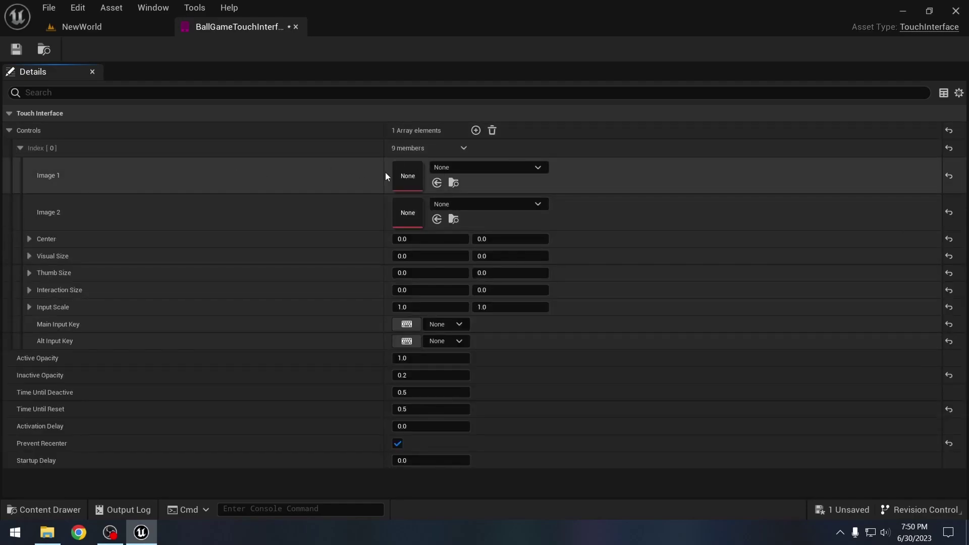
mouse_move(41, 175)
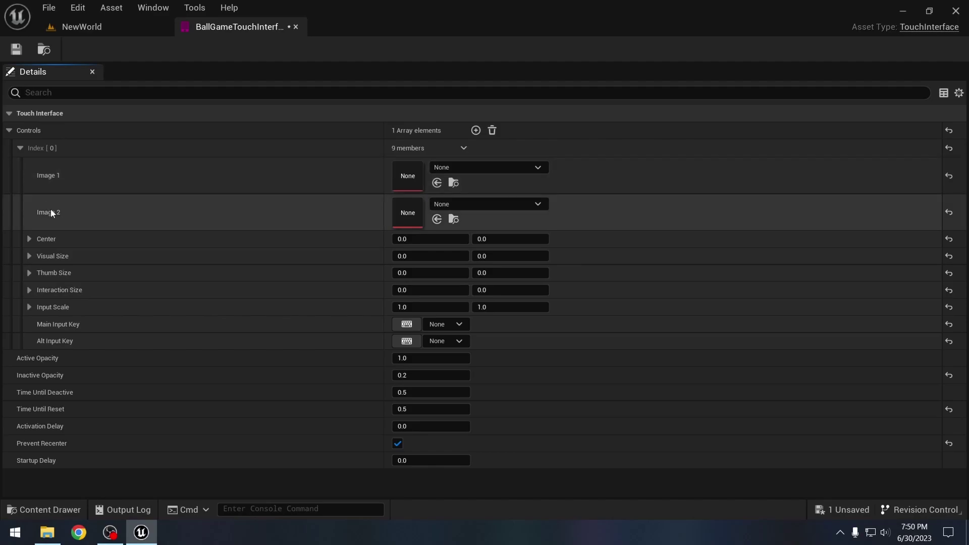
mouse_move(51, 213)
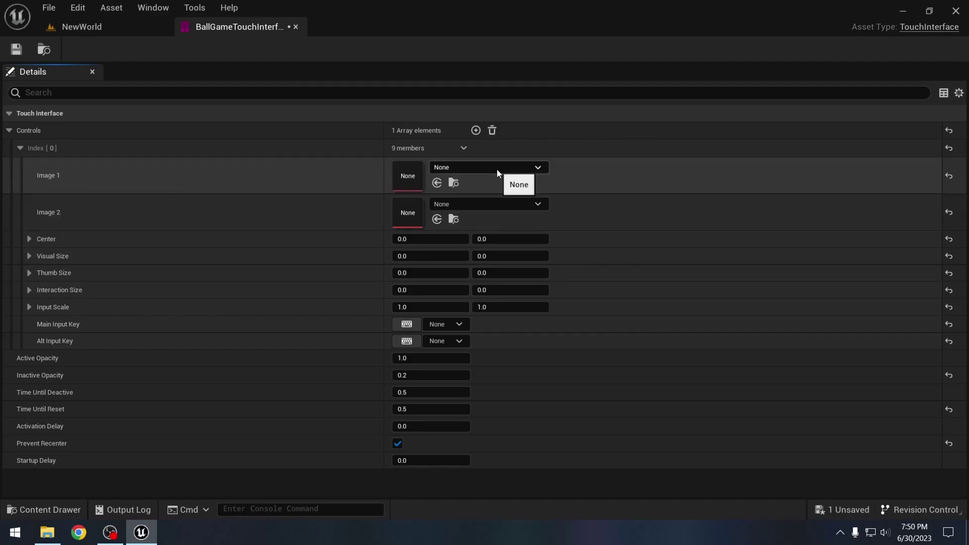
Set Image 1 to VirtualJoystick_Thumb and Image 2 to VirtualJoystick_Background.
click(495, 169)
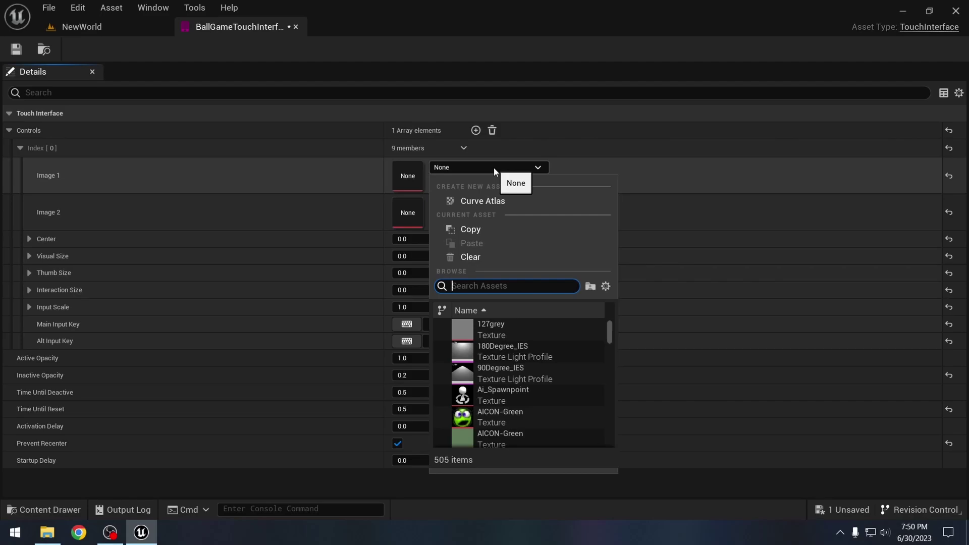
text(joyst)
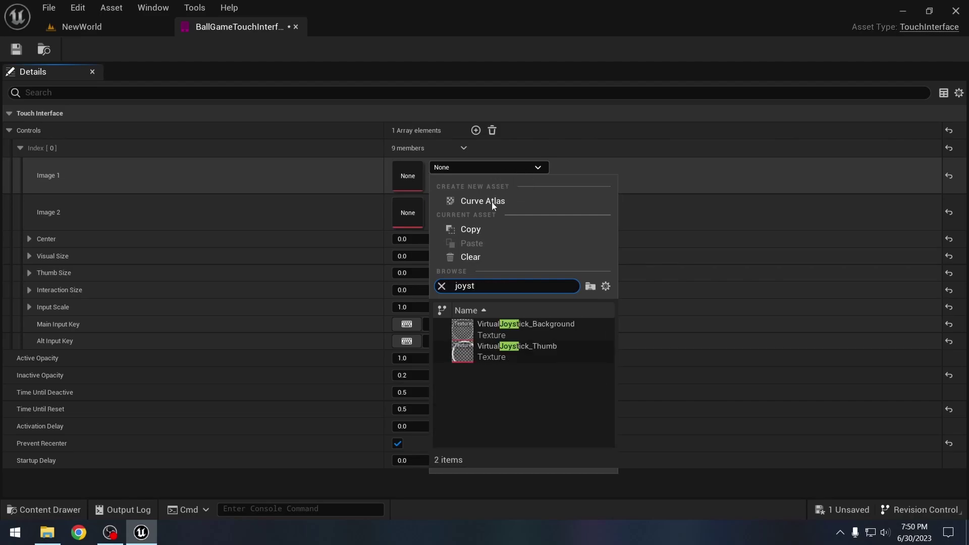
click(542, 353)
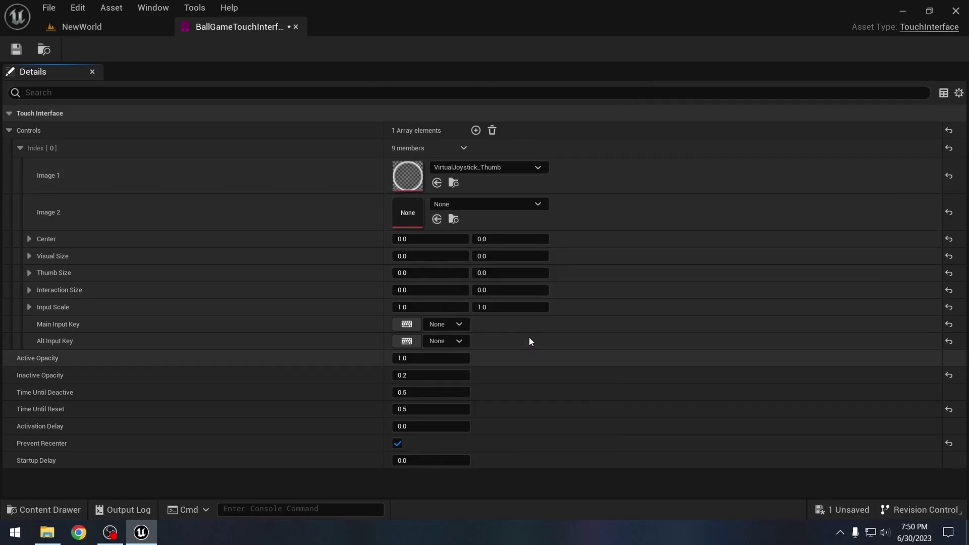
click(476, 205)
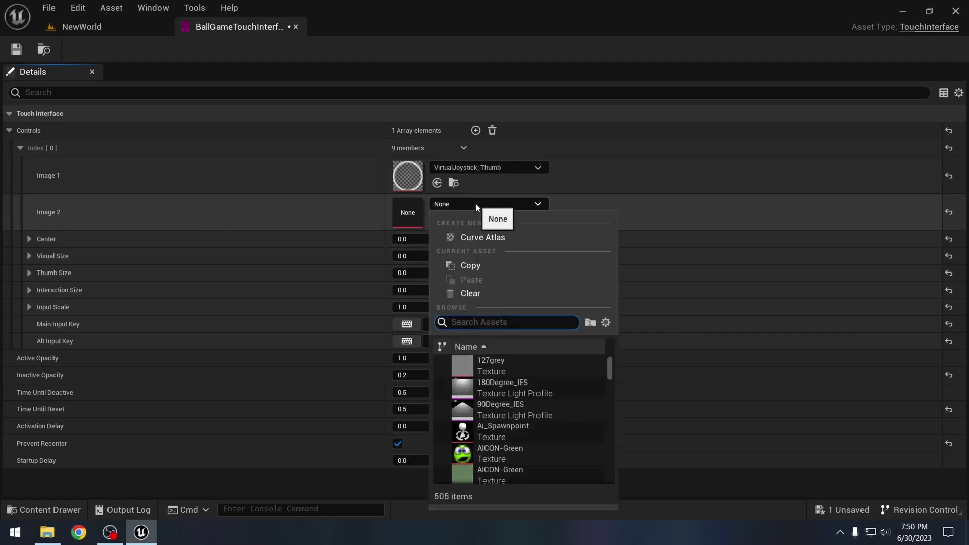
text(joyst)
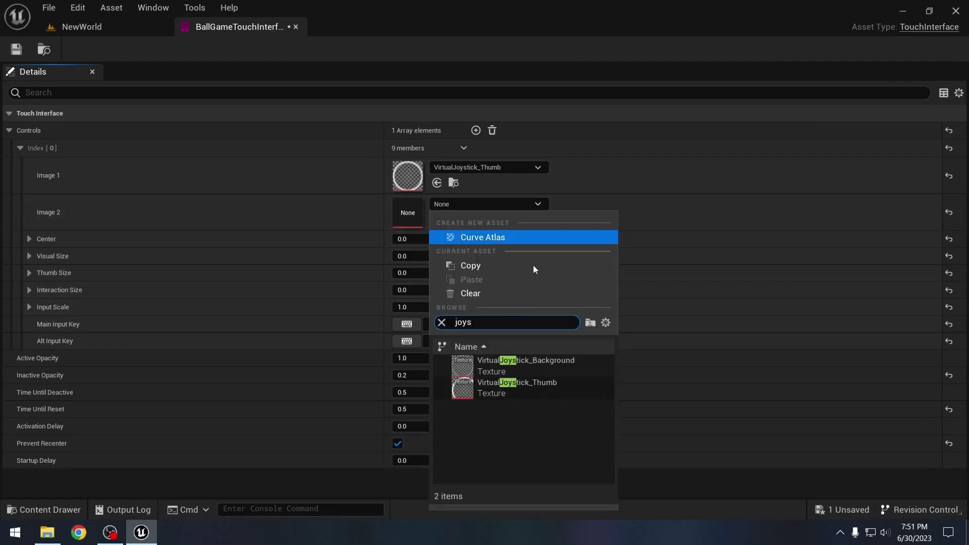
click(478, 359)
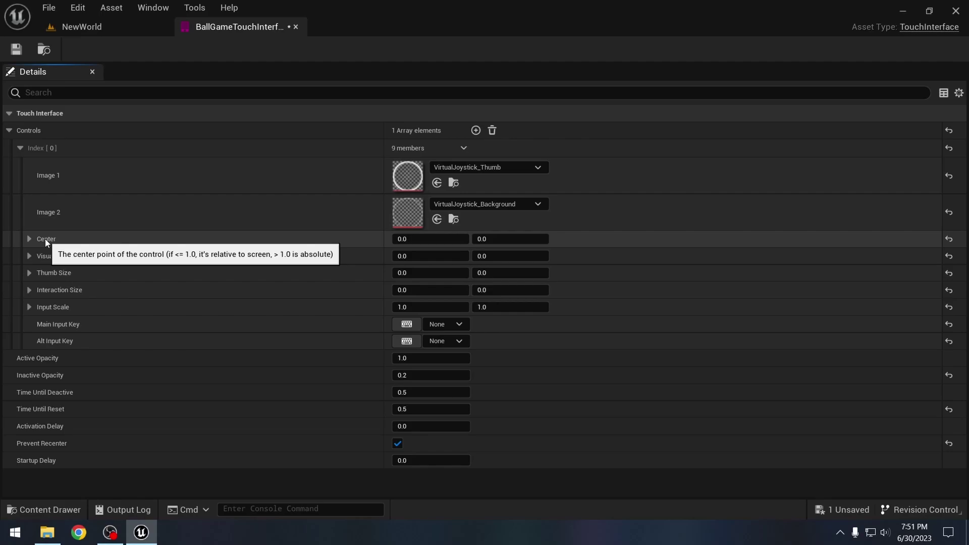
Set the joystick's Center to 135 / -135.
click(413, 240)
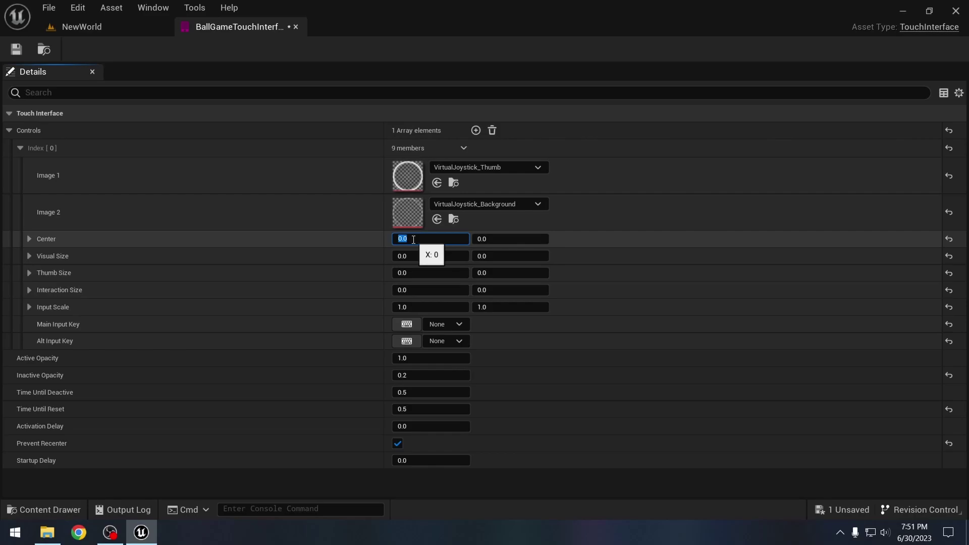
text(135)
click(526, 240)
text(-)
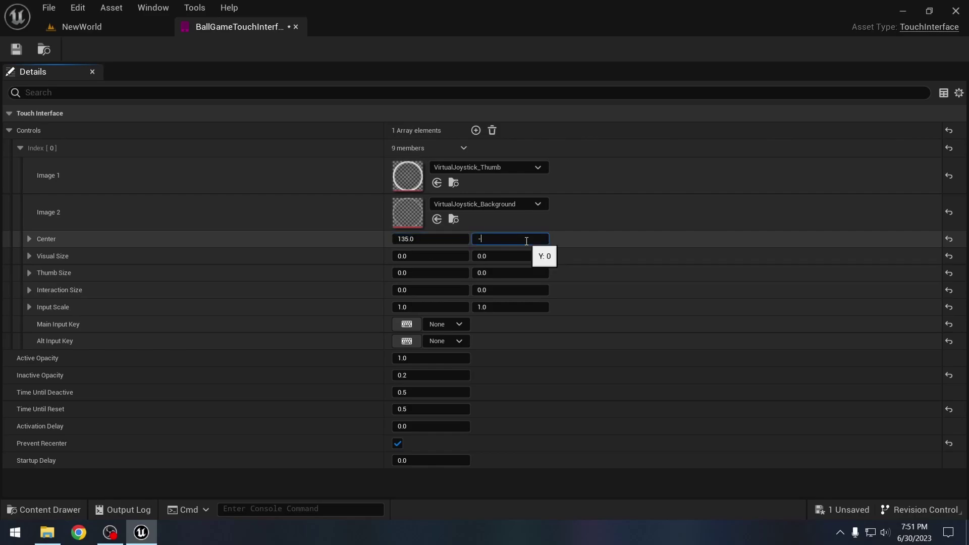
text(135)
key(Return)
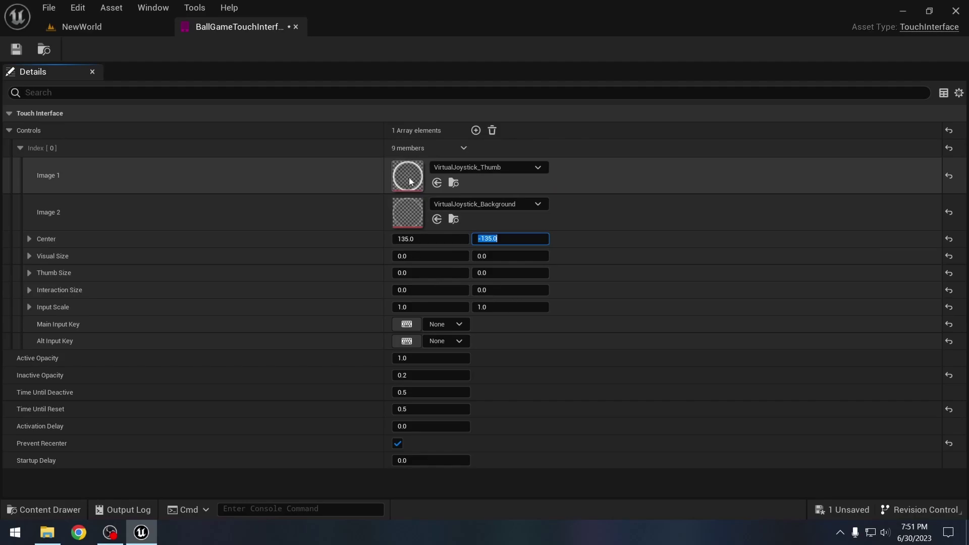
Set Visual Size to 192×192 and Thumb Size to 96×96.
click(413, 255)
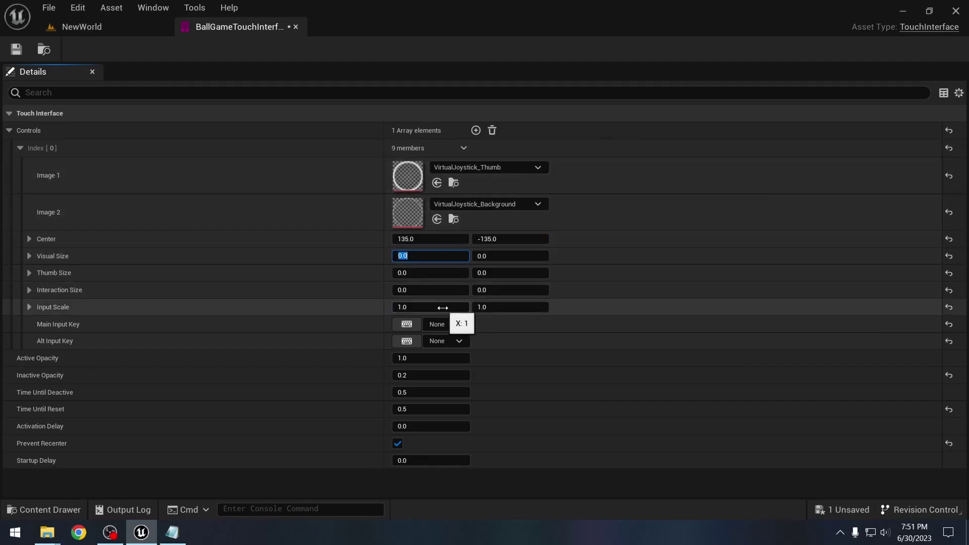
text(192)
click(507, 256)
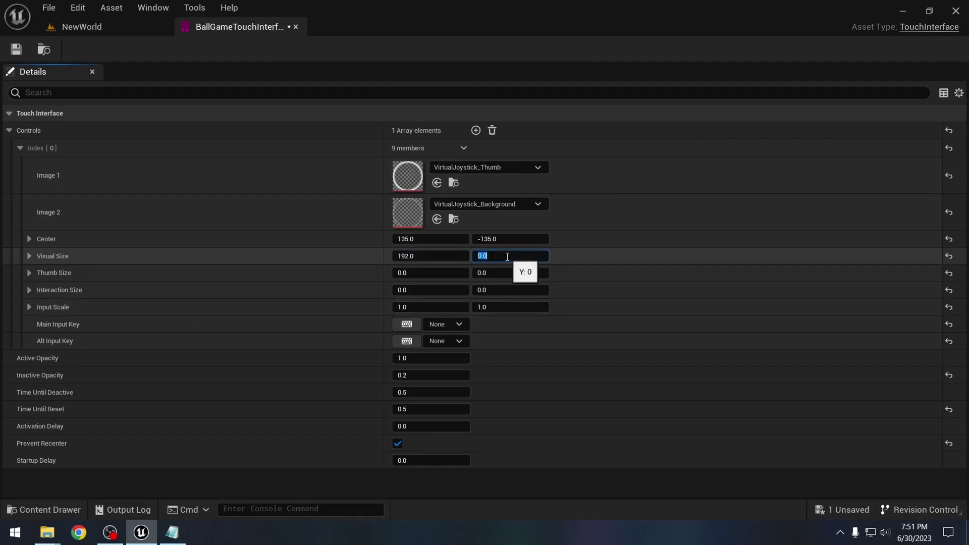
text(192)
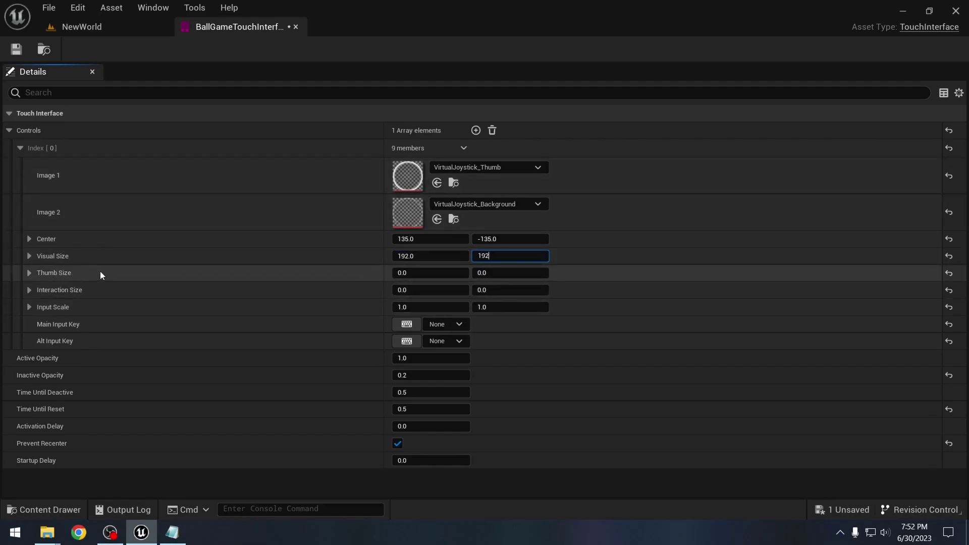
click(423, 273)
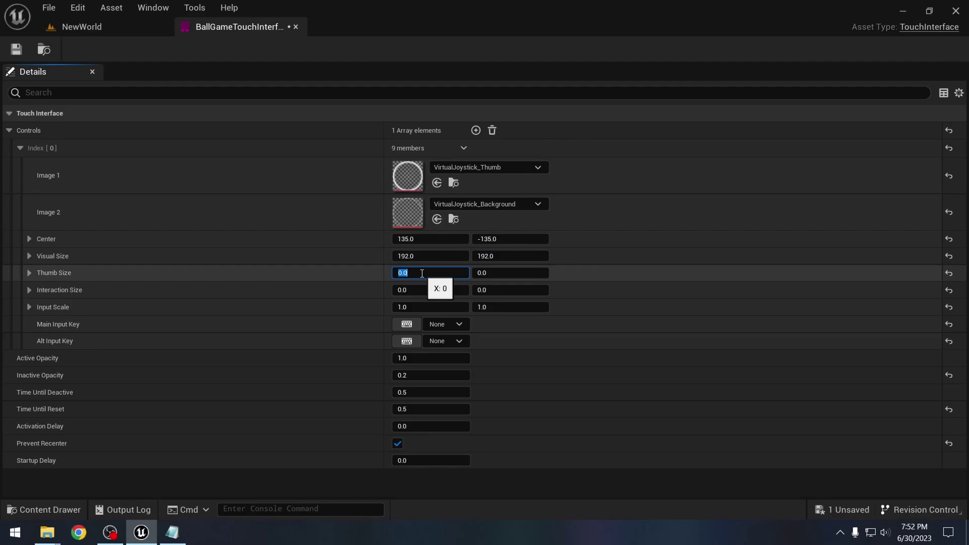
text(96)
click(496, 273)
text(96)
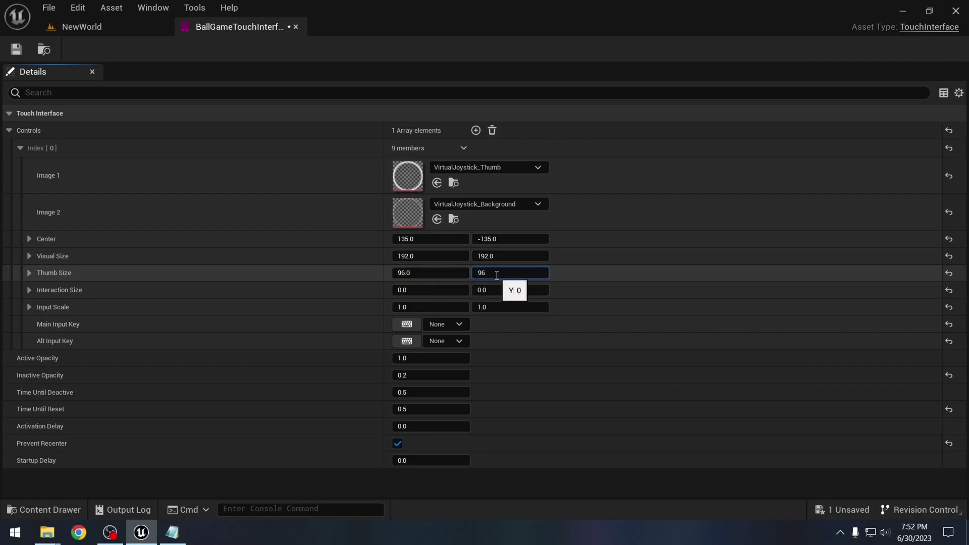
Set Interaction Size to 256×192 and Input Scale to 10×10.
click(421, 292)
text(256)
key(Tab)
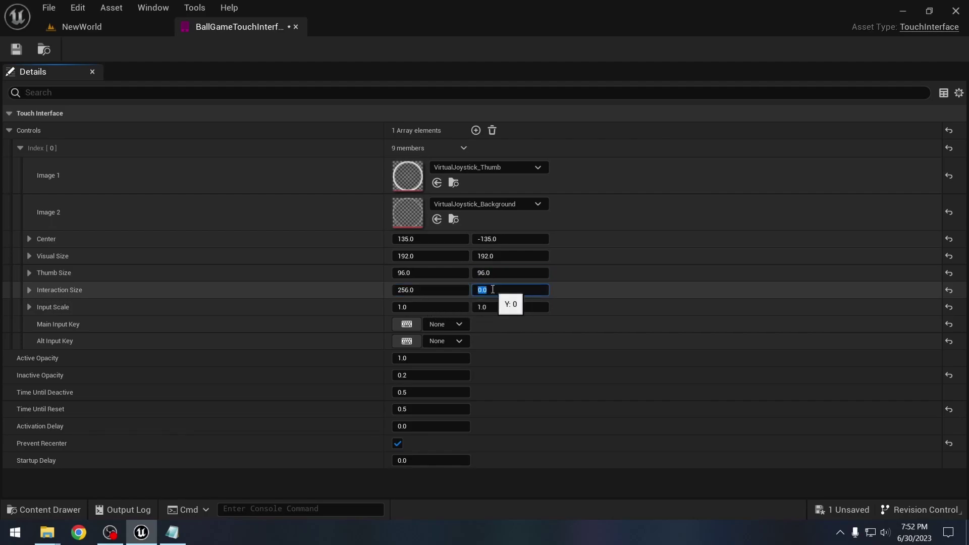
text(192)
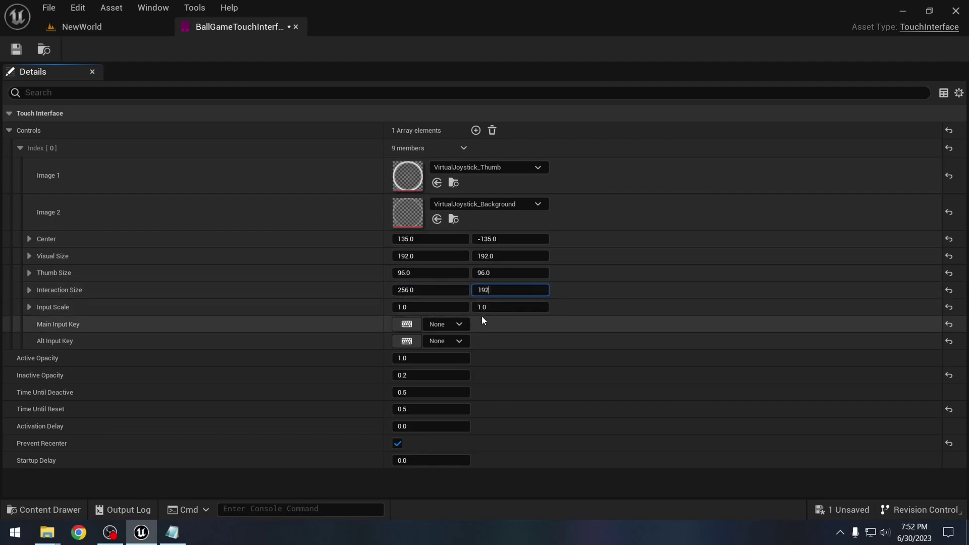
click(410, 307)
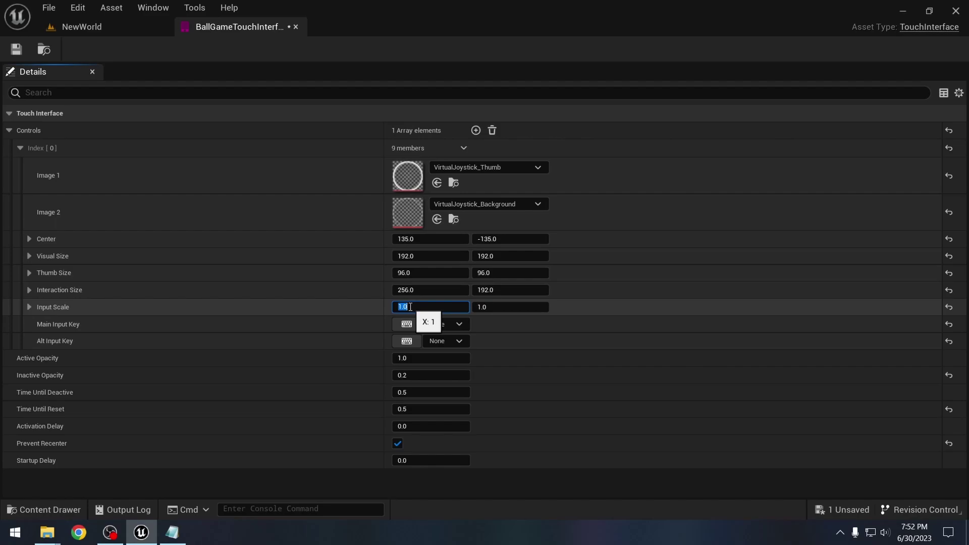
text(10)
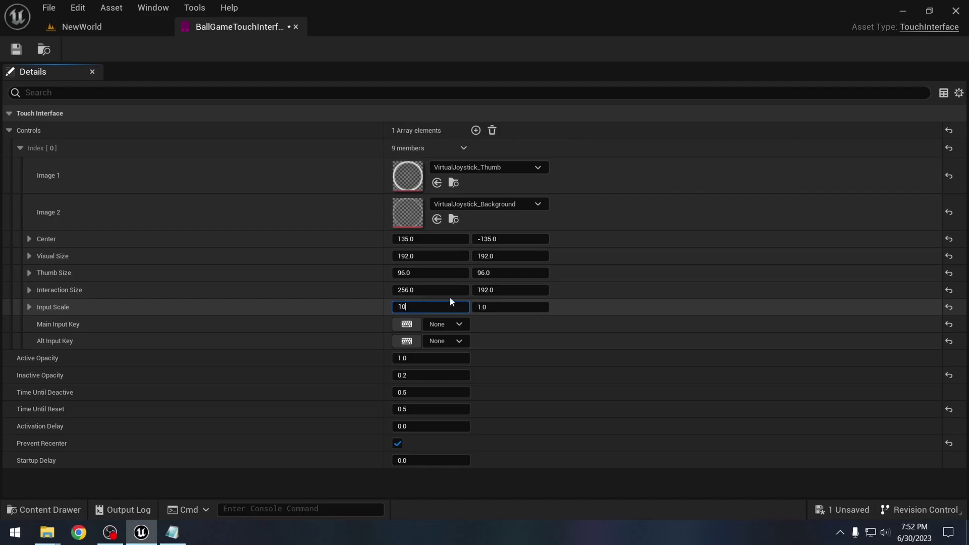
click(508, 306)
text(10)
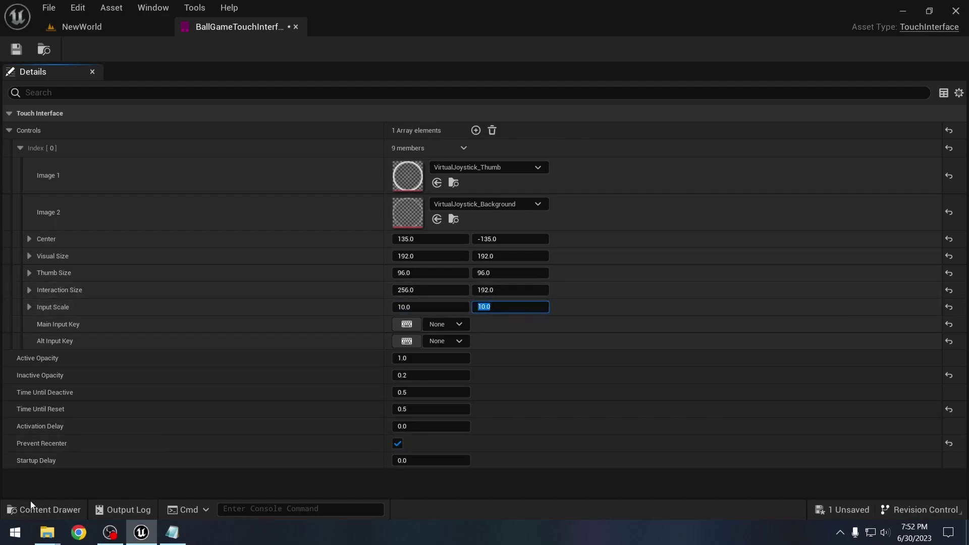
click(44, 510)
Open BP_Controller and frame its Mouse X and Mouse Y camera nodes in the Event Graph.
click(410, 408)
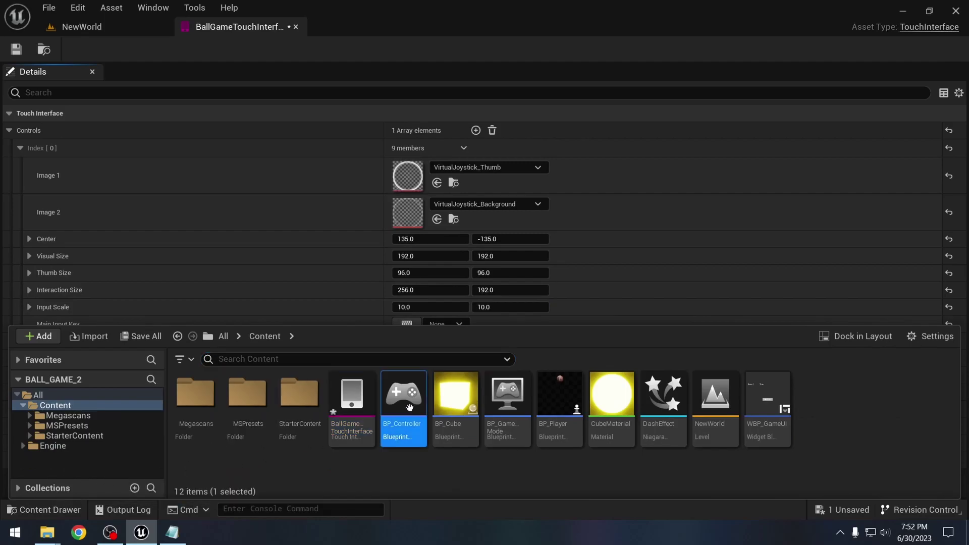
double_click(409, 408)
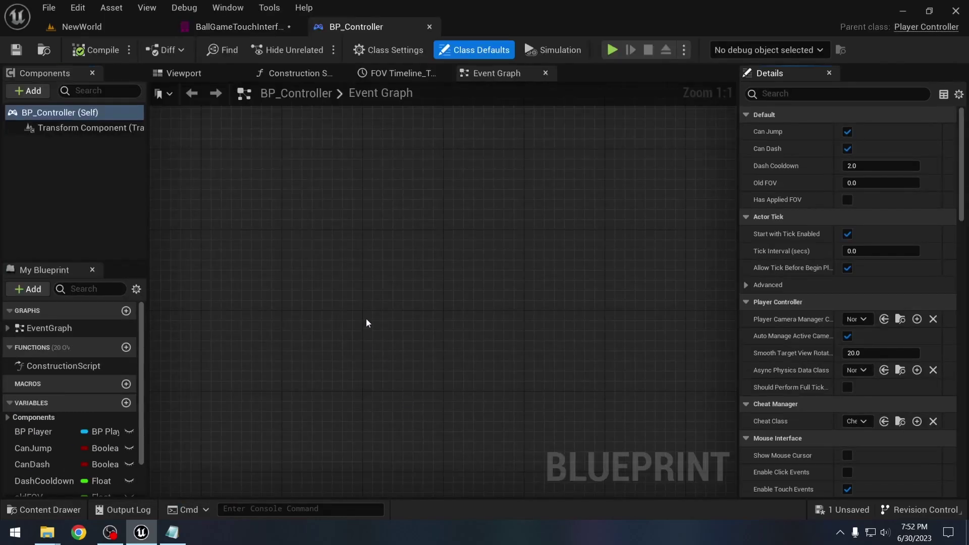
scroll(356, 281, down, 6)
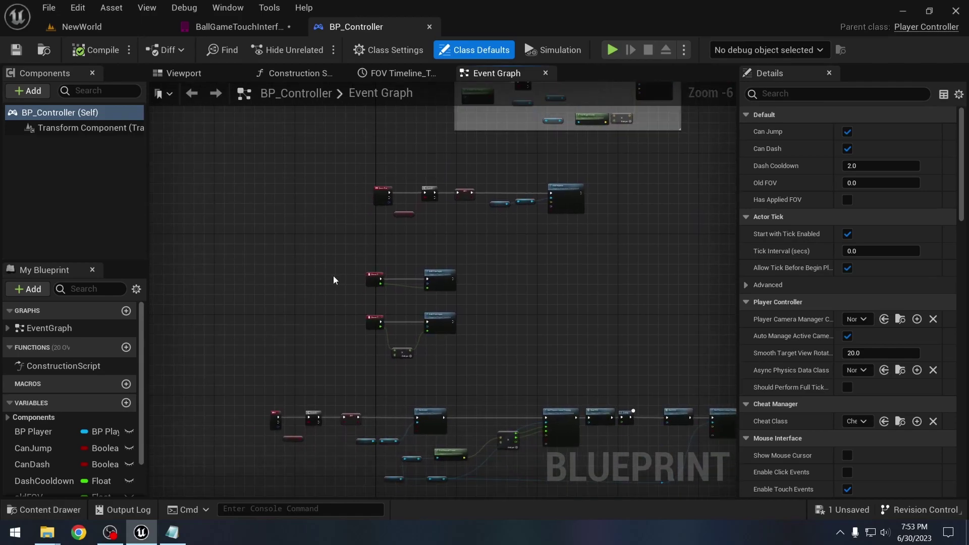
scroll(334, 280, up, 5)
right_drag(339, 280, 249, 239)
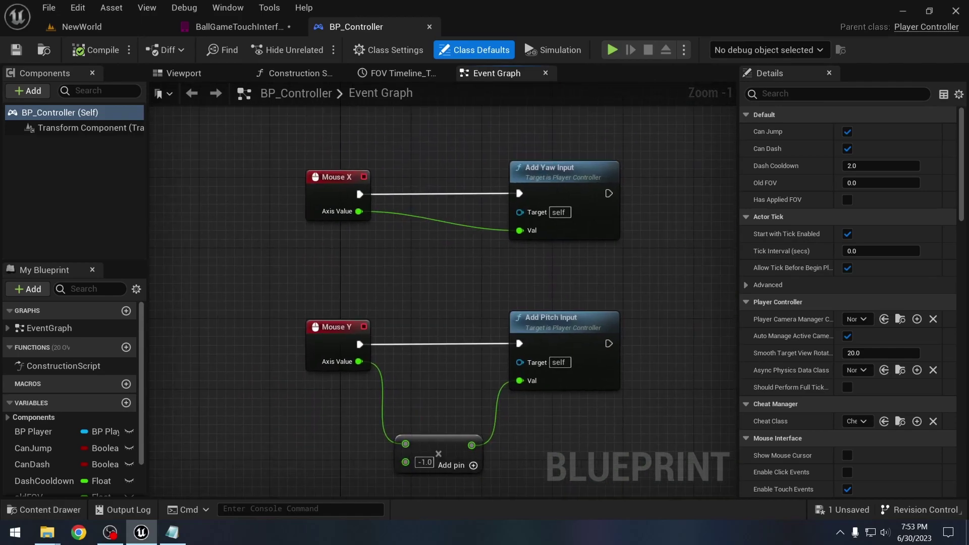
right_drag(291, 261, 201, 234)
scroll(258, 252, up, 1)
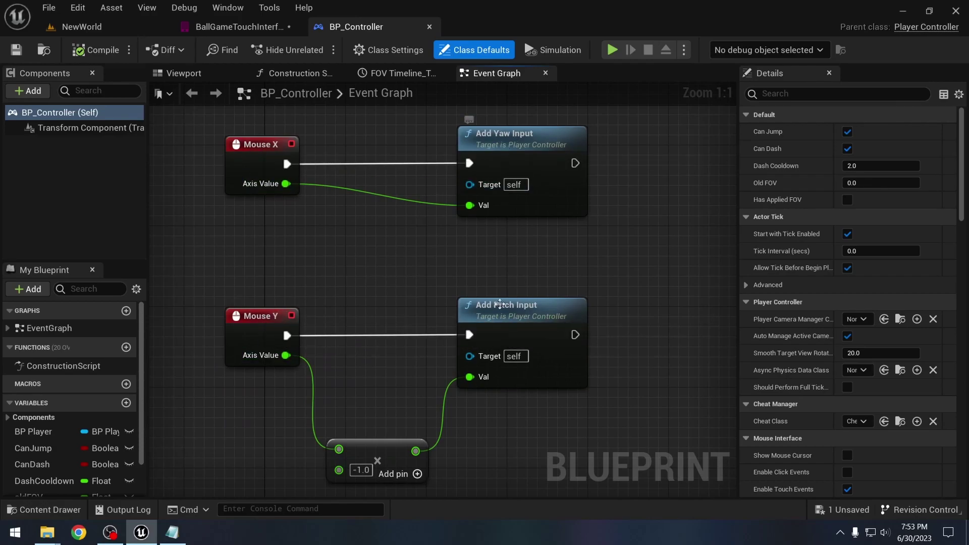
right_drag(374, 284, 531, 278)
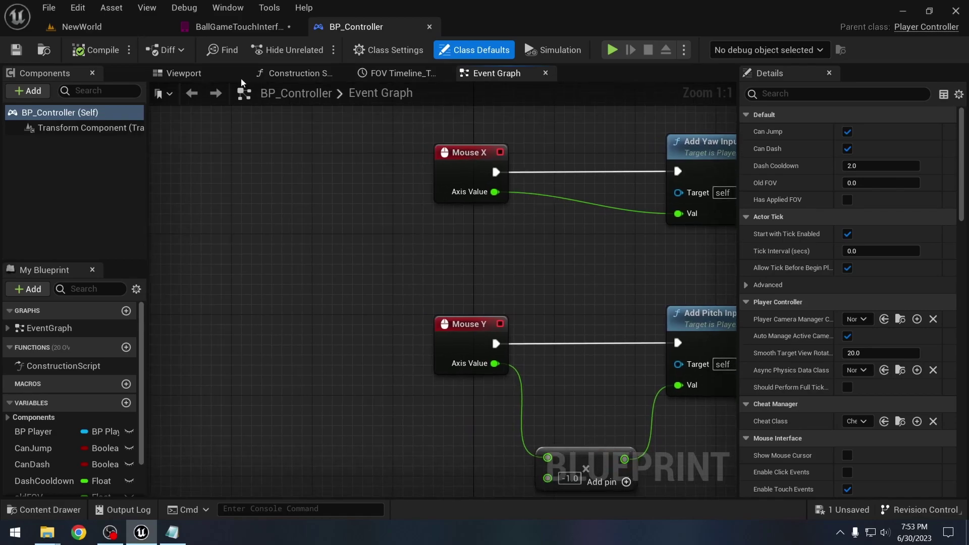
click(238, 26)
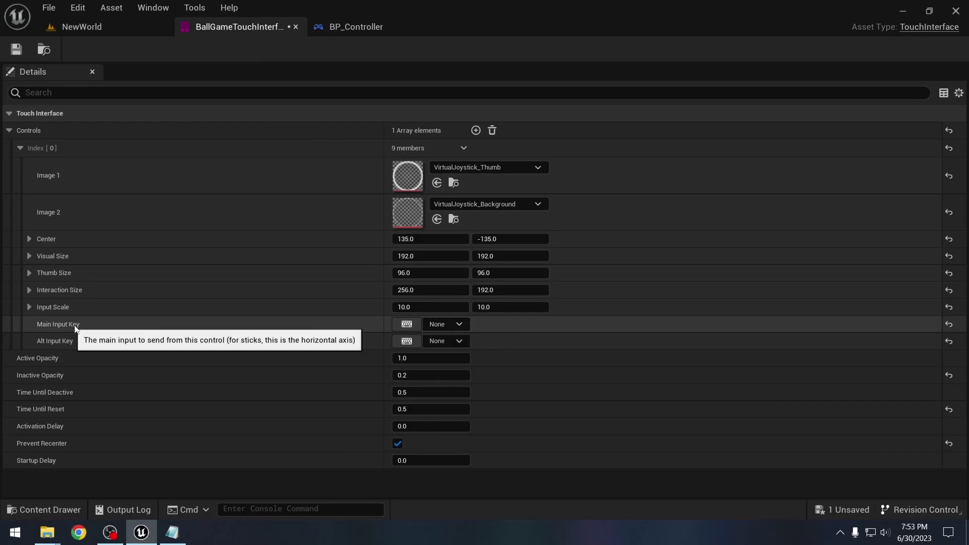
Set the joystick's Main Input Key to Mouse X and Alt Input Key to Mouse Y.
click(460, 325)
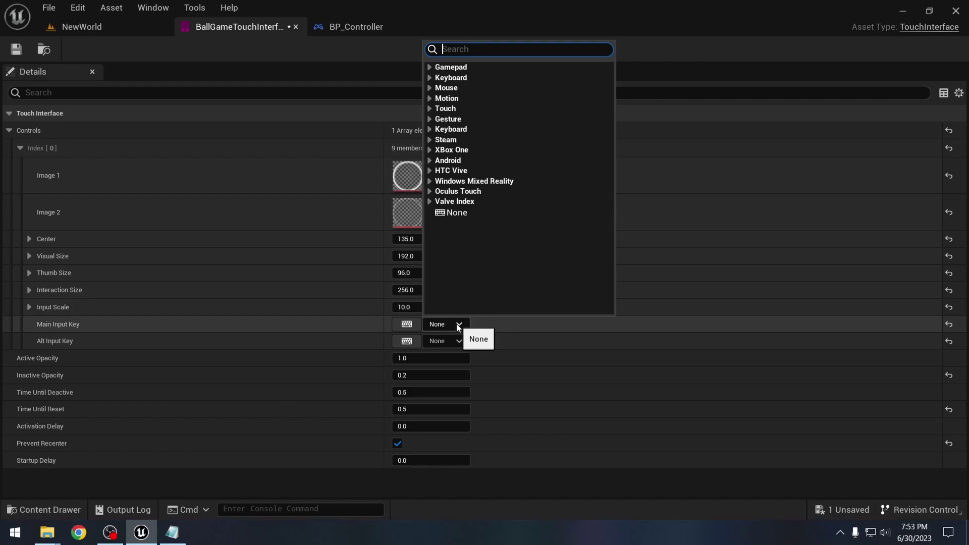
text(mouse x)
key(Return)
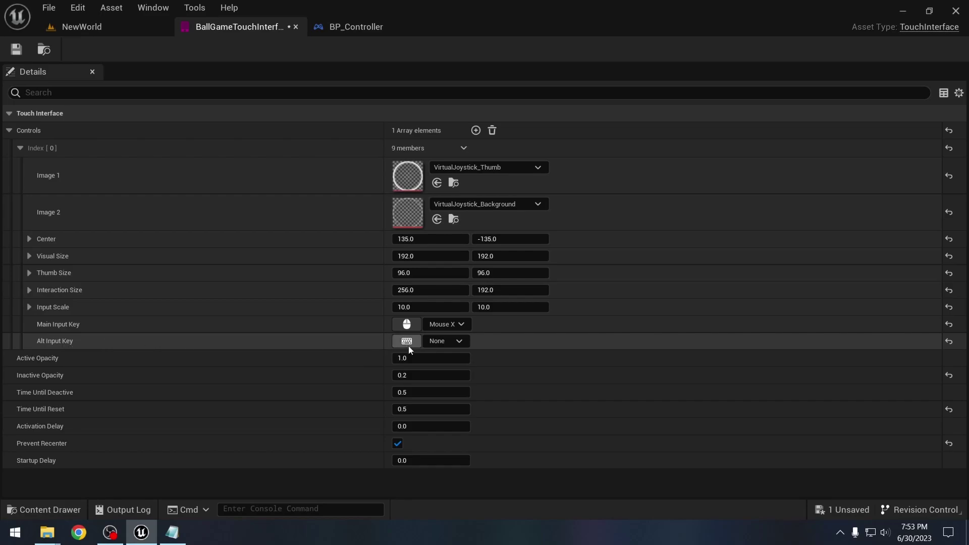
click(449, 342)
text(mouse y)
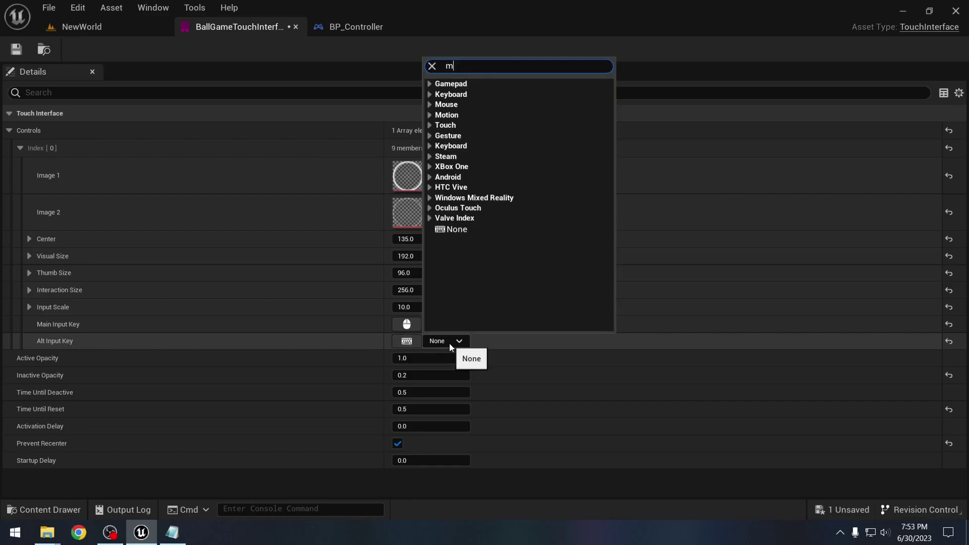
click(501, 95)
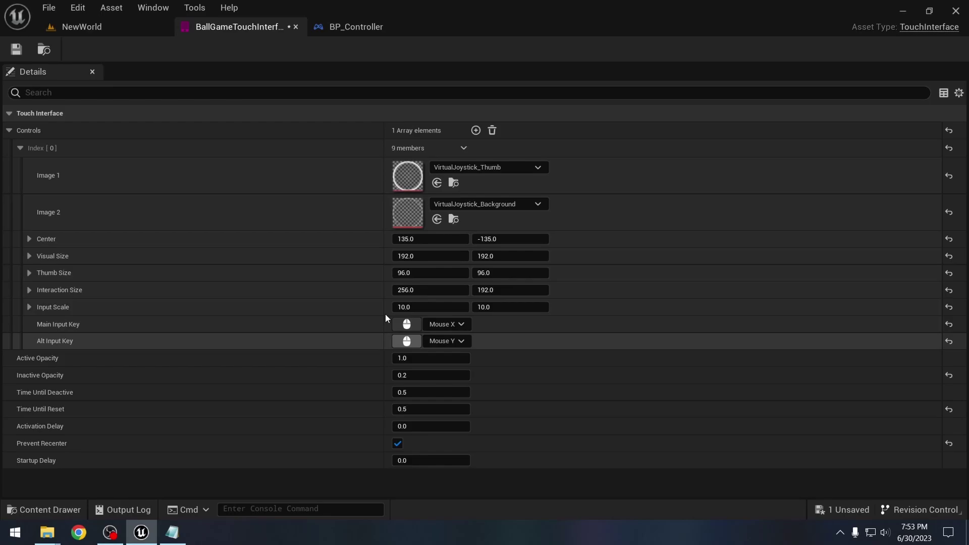
Recheck BP_Controller's Mouse X/Y nodes, then save the touch interface.
click(338, 33)
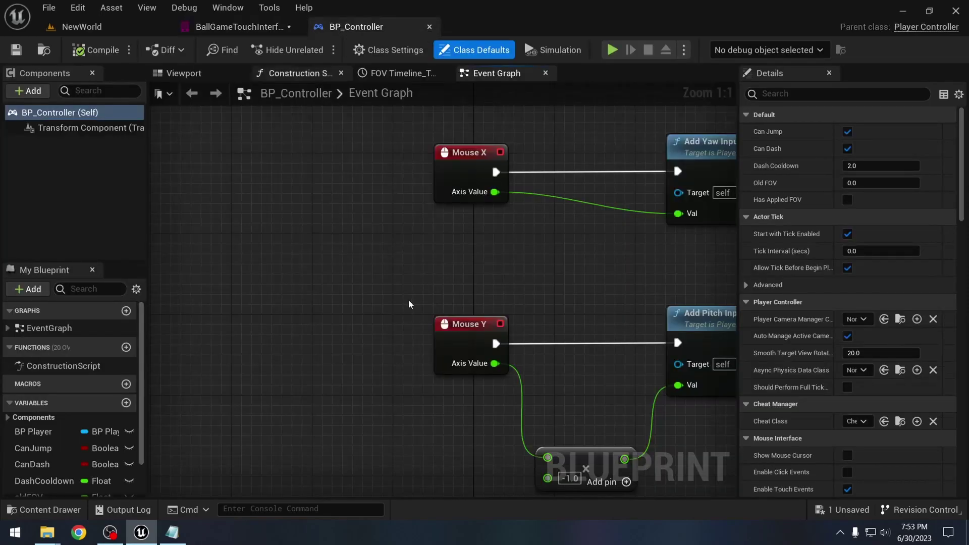
click(241, 29)
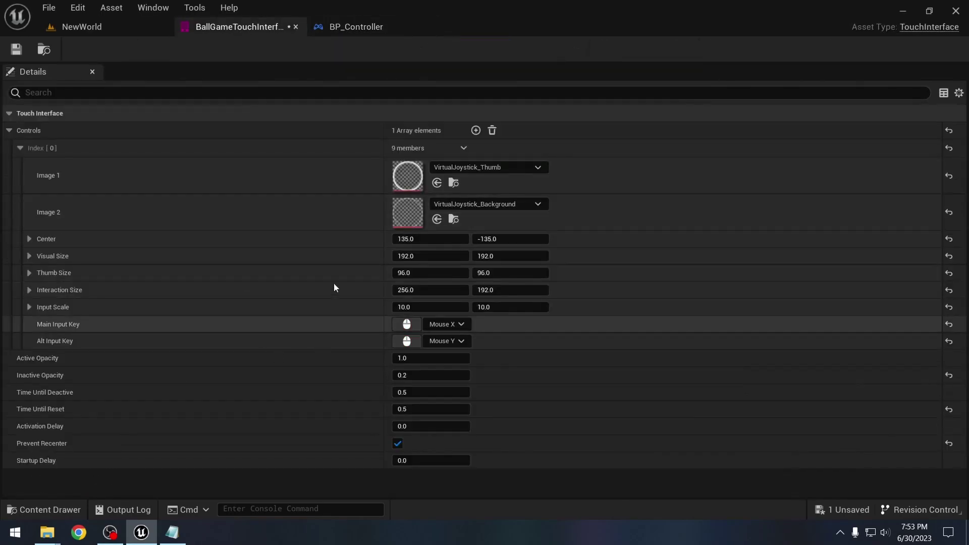
click(354, 30)
scroll(349, 283, down, 1)
scroll(344, 271, down, 1)
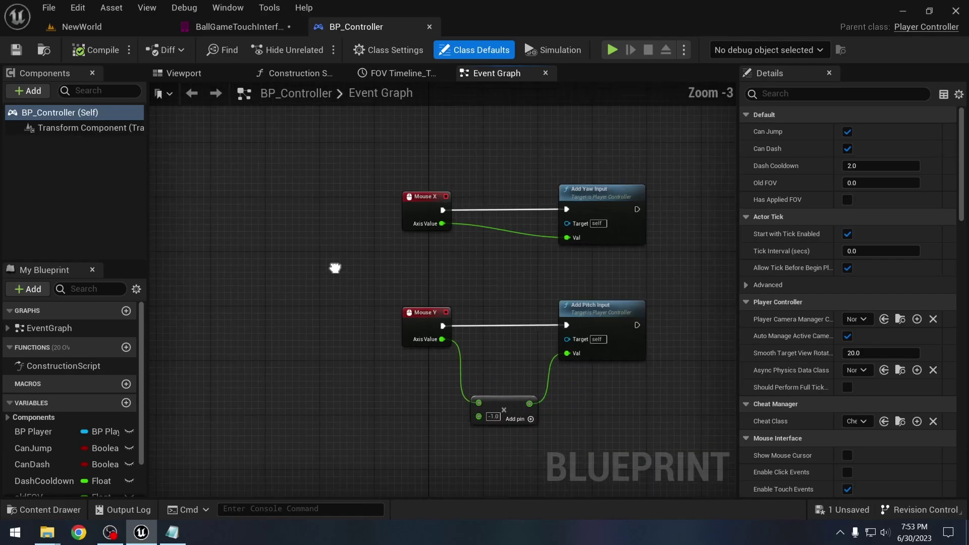
right_drag(335, 268, 288, 273)
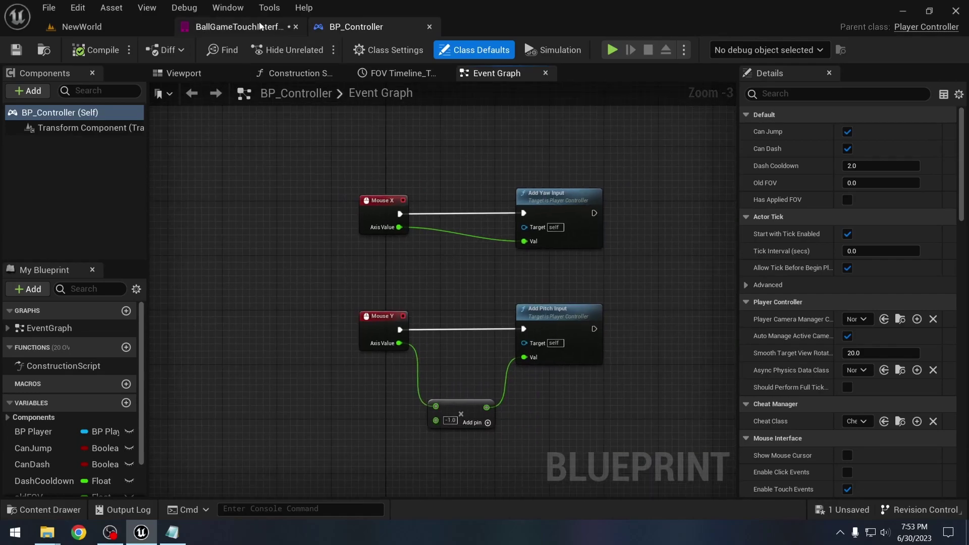
click(237, 27)
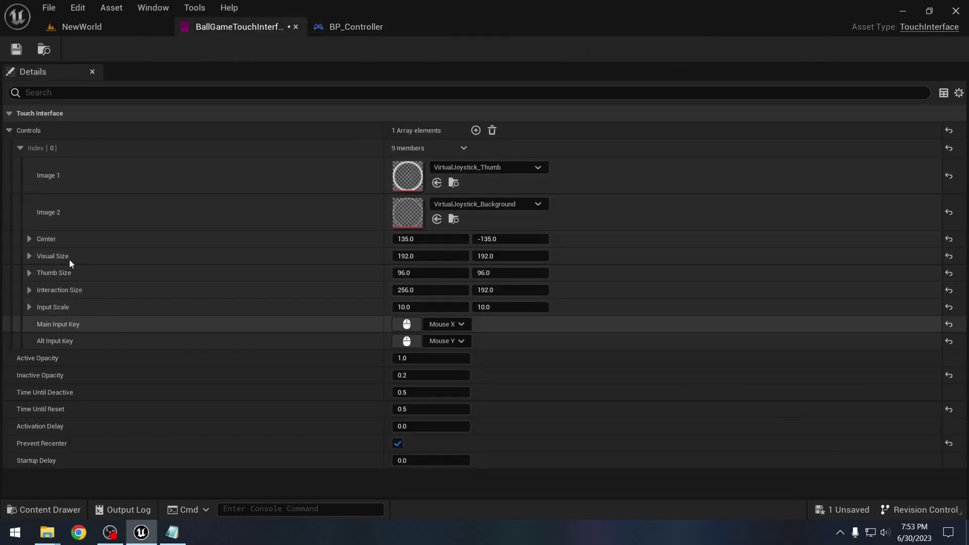
click(16, 49)
Add a second control and set its Image 2 to MobileHUDButton2_on.
click(20, 148)
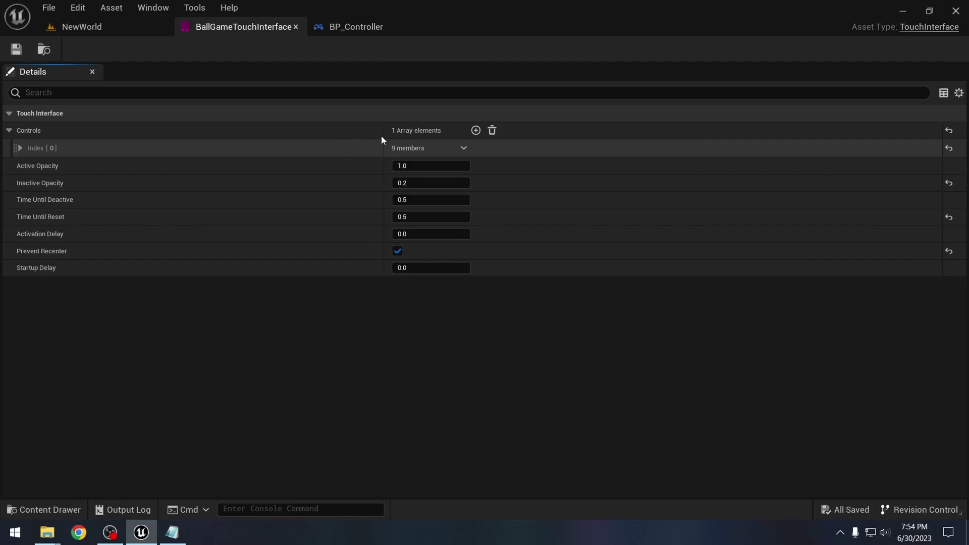
click(476, 130)
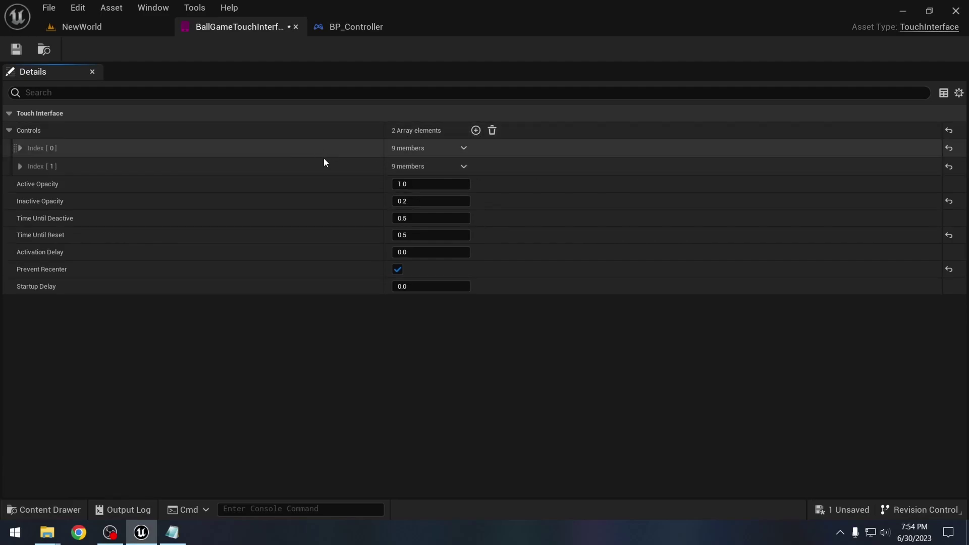
click(20, 166)
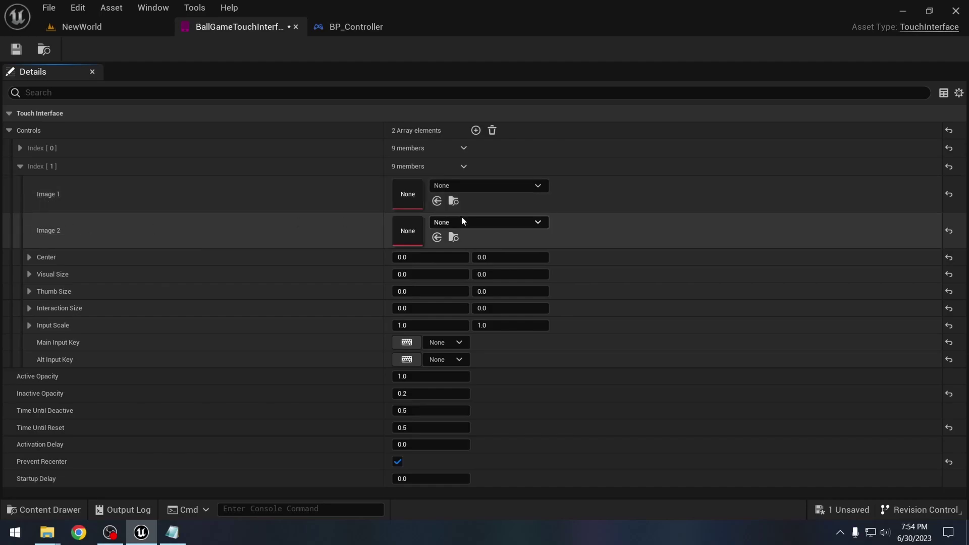
click(474, 223)
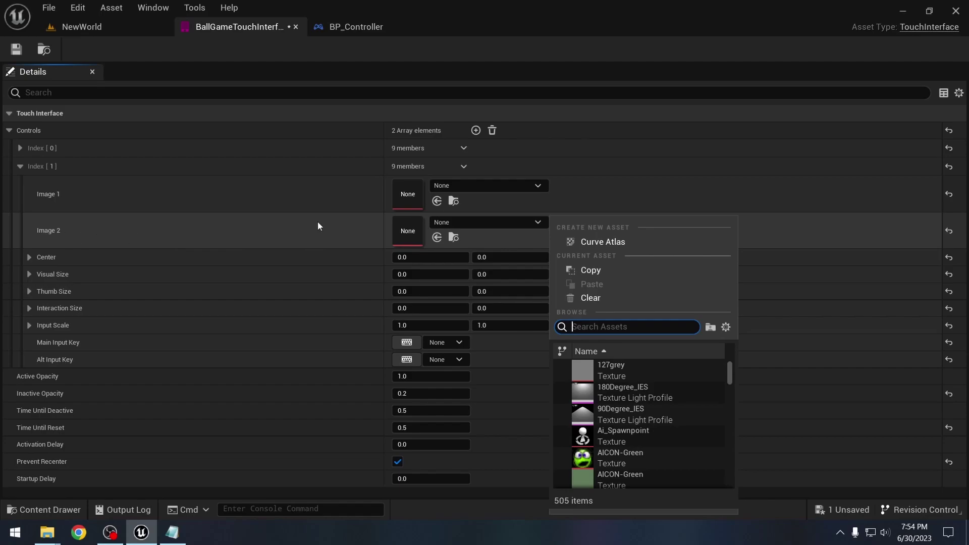
text(button2)
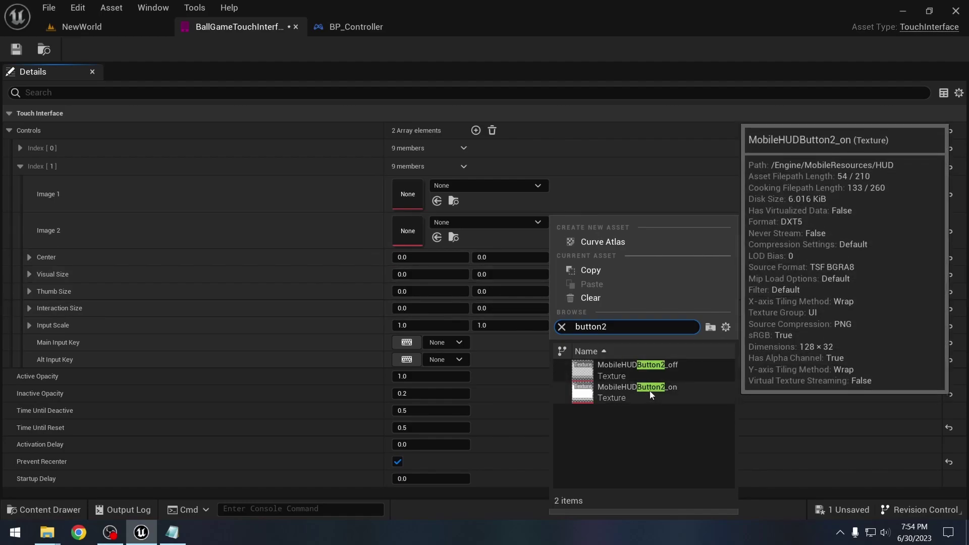
key(Escape)
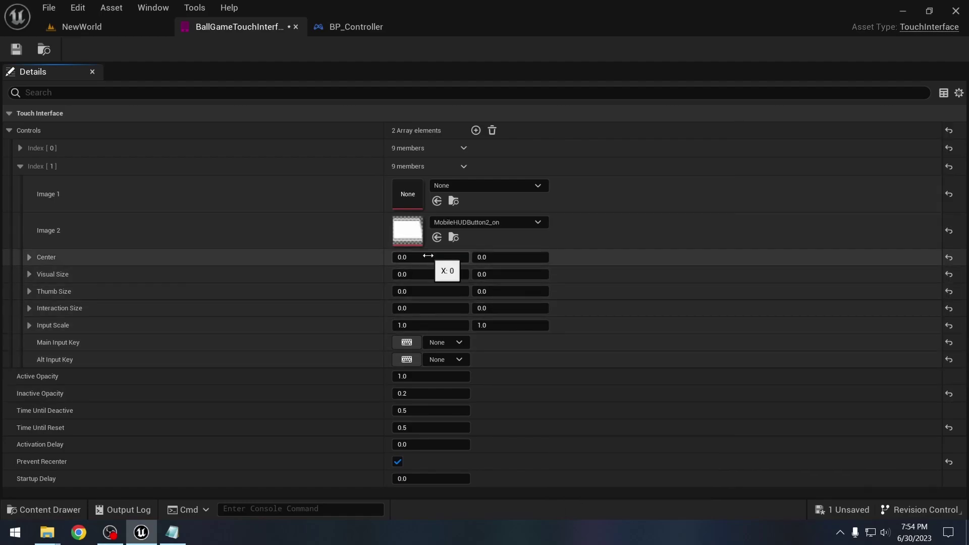
Set the button's Center to 500/400 and Visual Size to 128×32.
click(429, 256)
text(500)
click(491, 256)
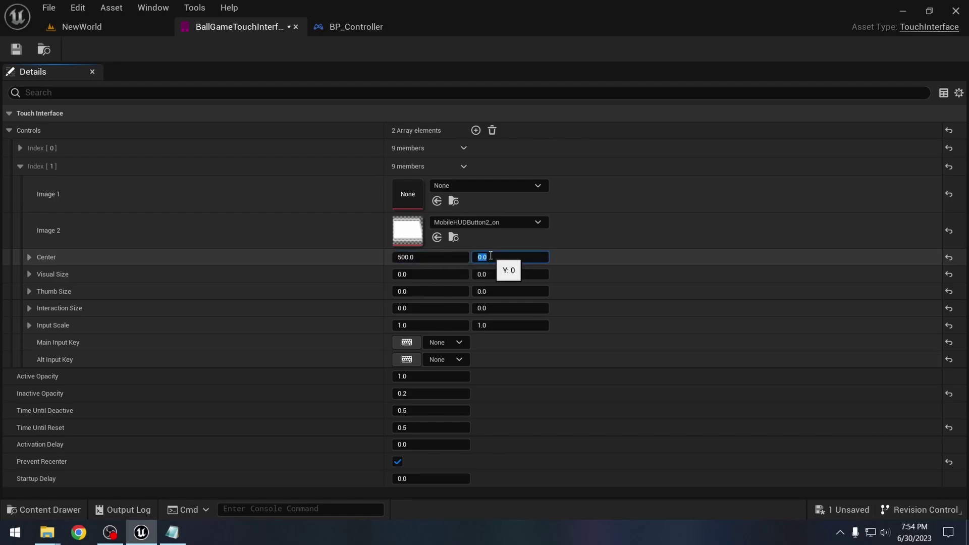
text(400)
click(427, 274)
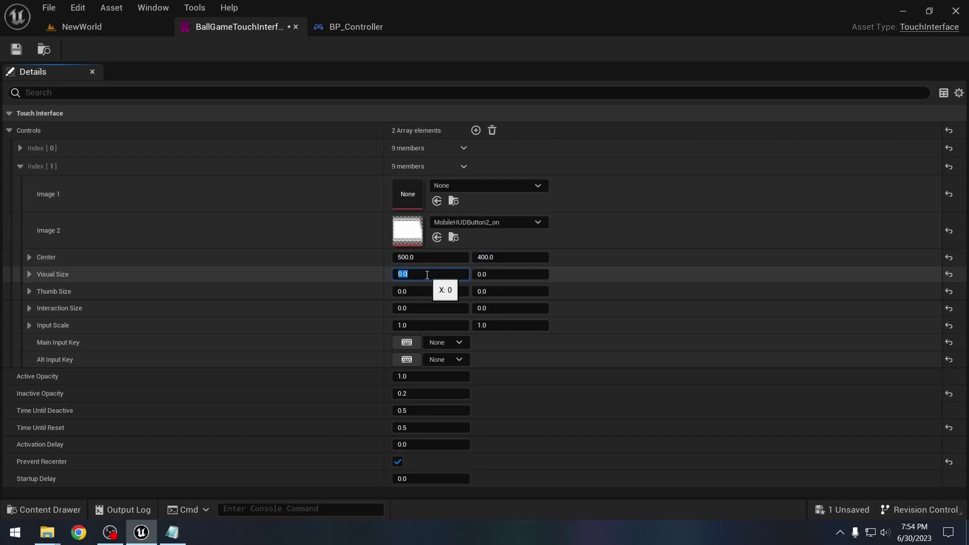
text(128)
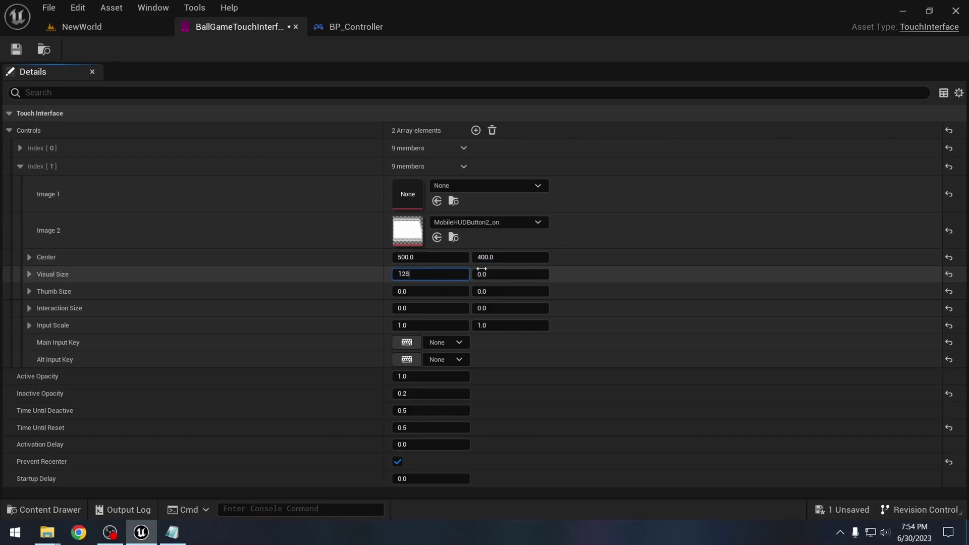
click(484, 275)
text(32)
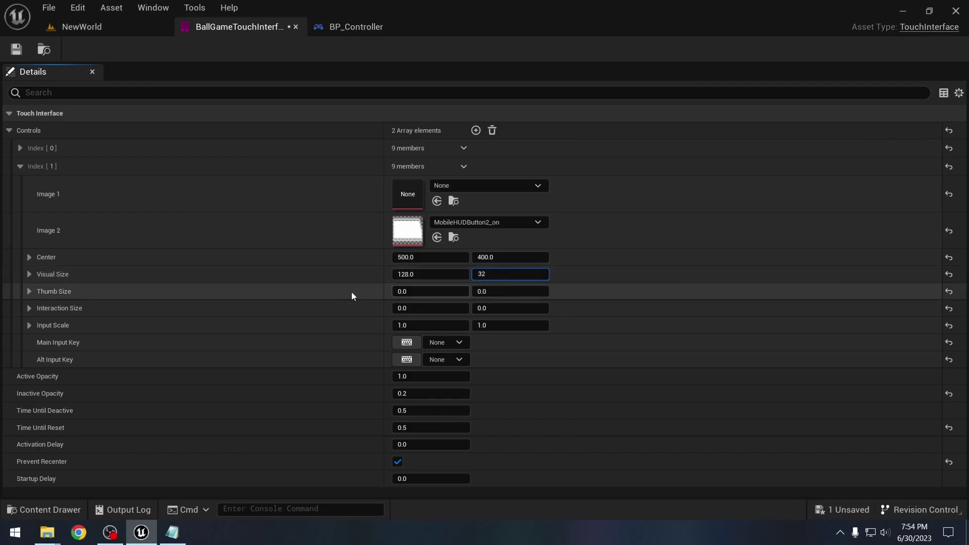
Set Thumb Size to 1×1 and Interaction Size to 128×32.
click(414, 291)
text(1)
click(479, 291)
key(BackSpace)
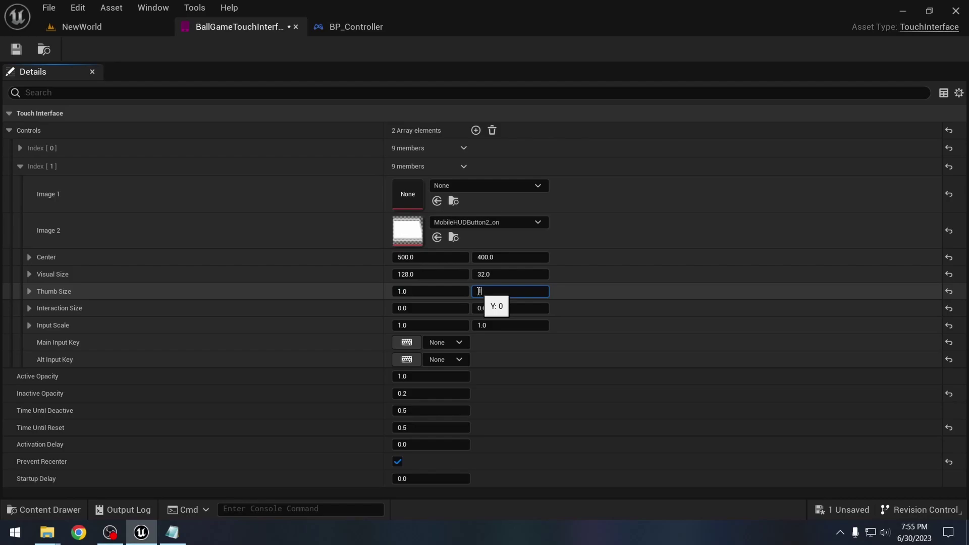
text(1)
click(411, 309)
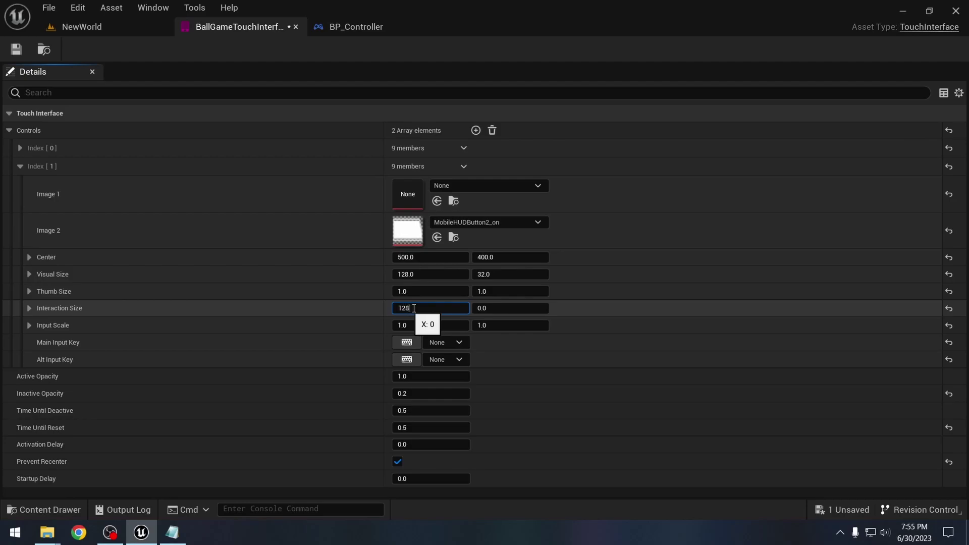
click(518, 309)
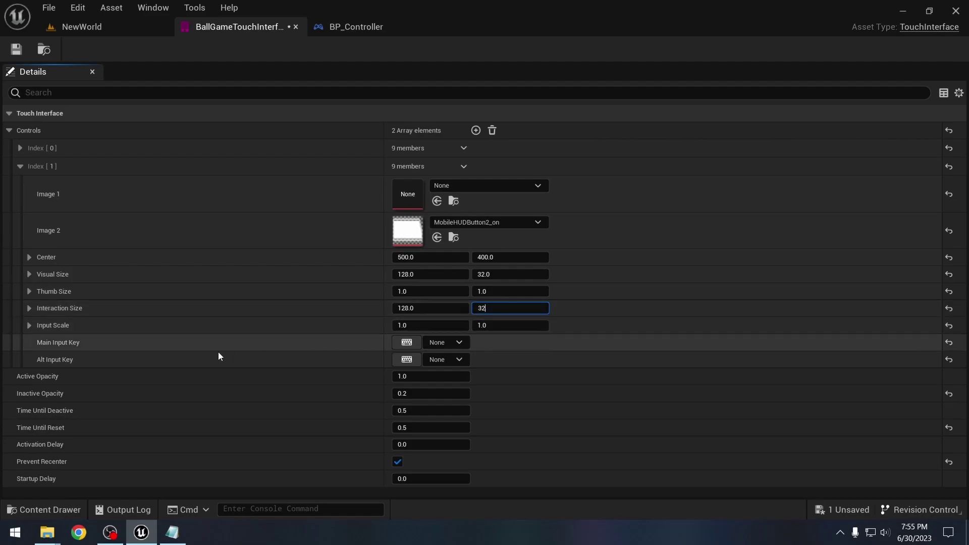
Bind both Main and Alt Input Key to Space Bar.
click(407, 343)
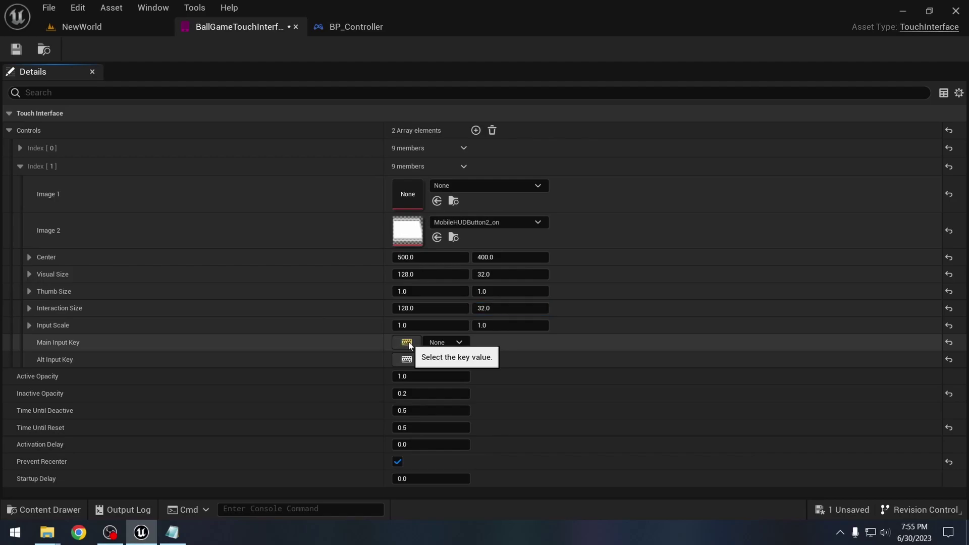
key(space)
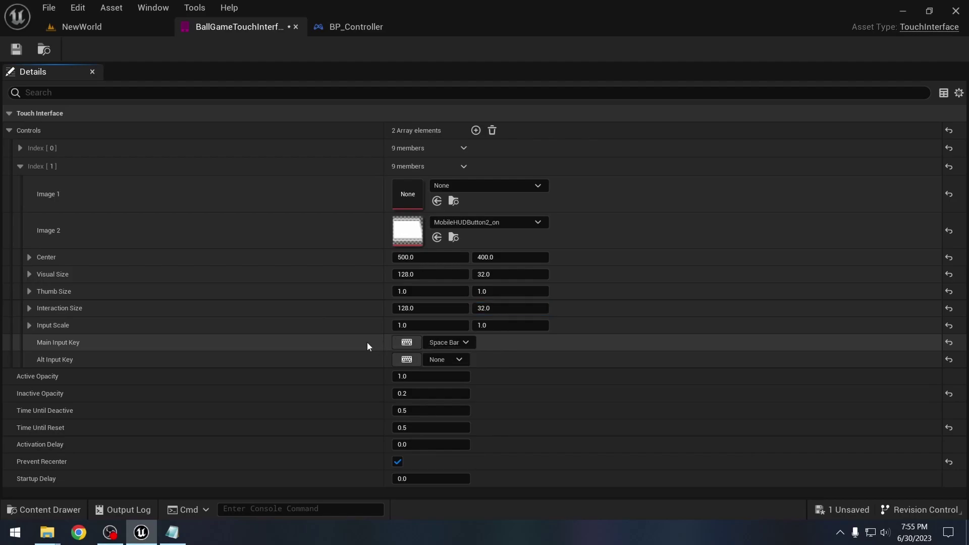
click(409, 360)
key(space)
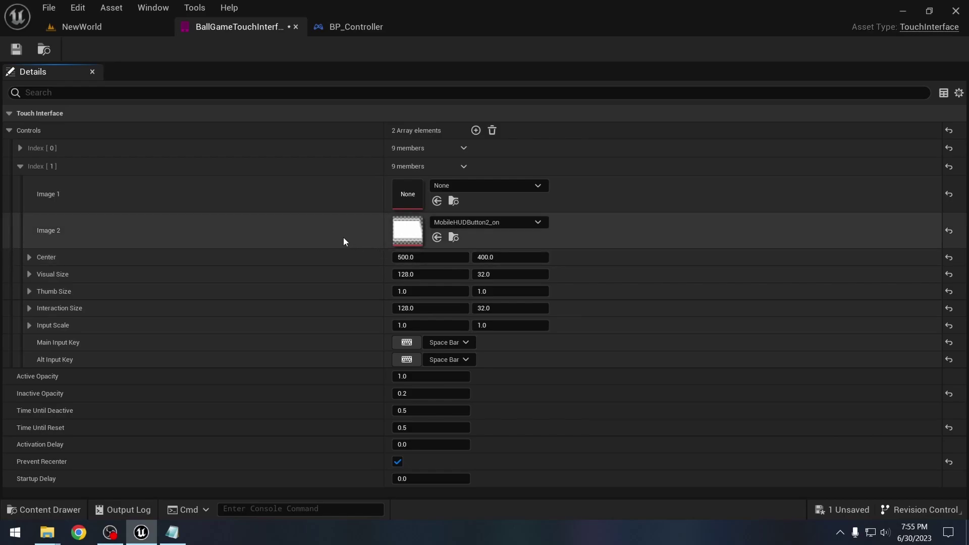
Duplicate the Index [1] control and expand the new Index [2] entry.
click(20, 167)
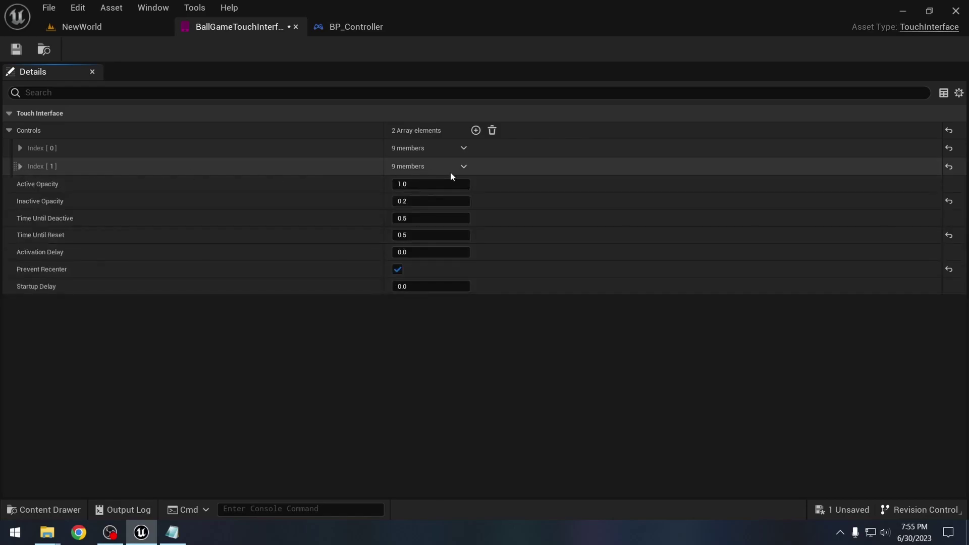
click(463, 167)
click(491, 214)
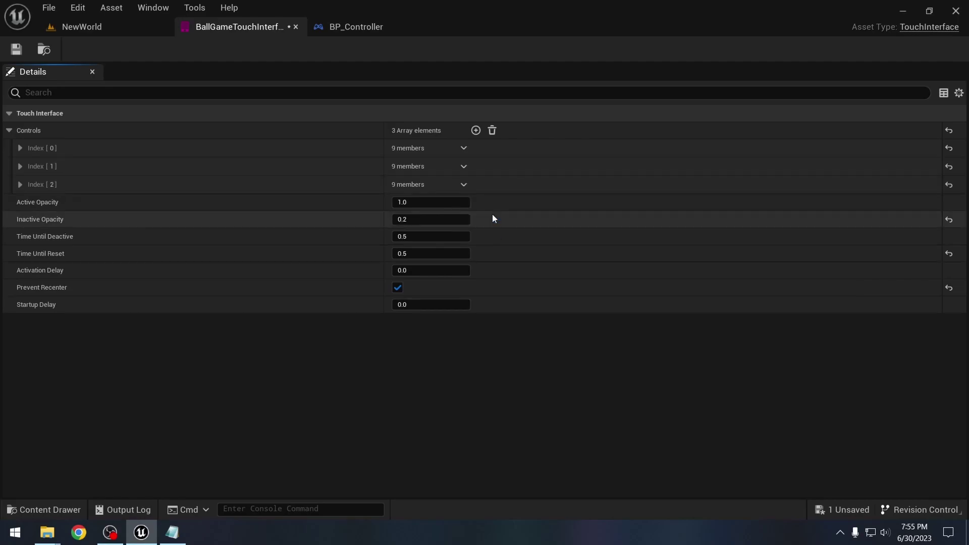
click(20, 185)
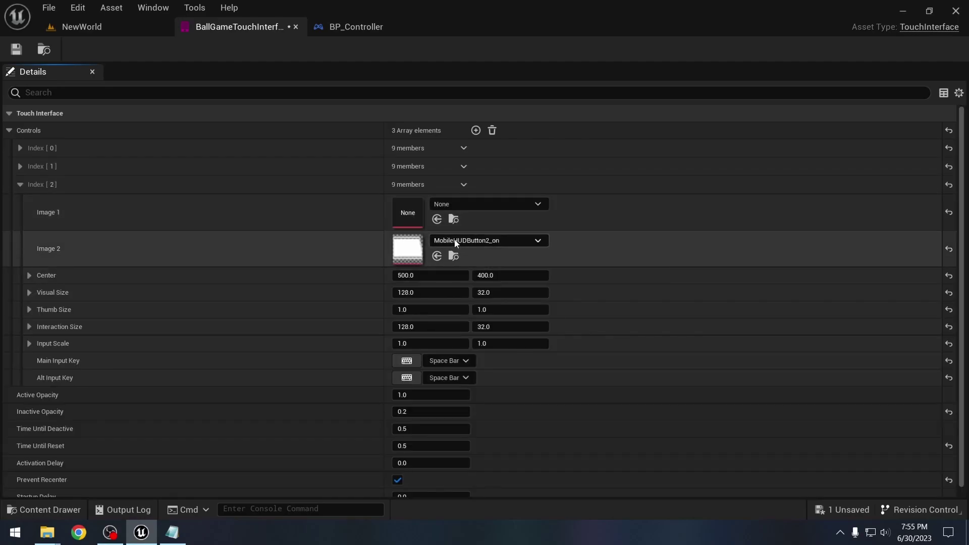
Import arrow-up.png from the downloads folder into the Content folder as a texture.
click(47, 533)
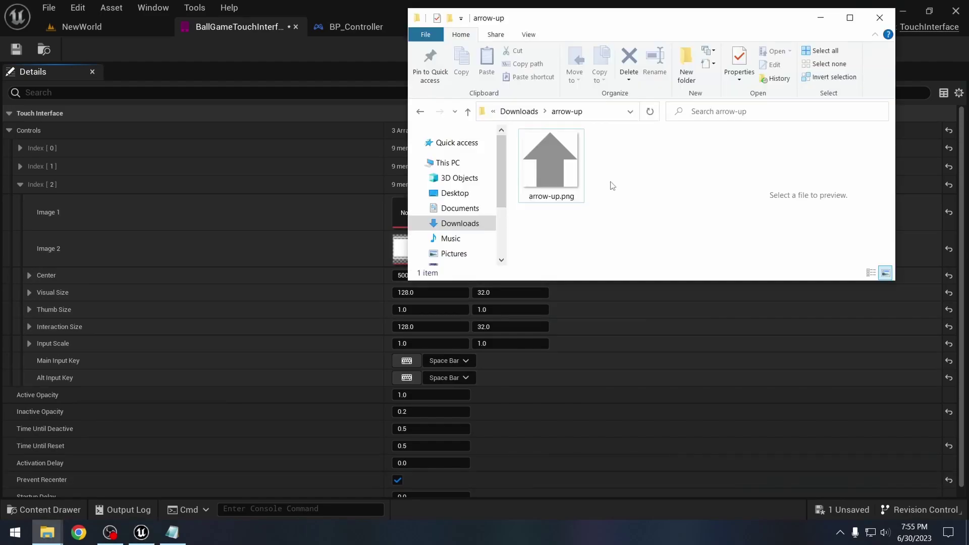
click(559, 167)
click(44, 510)
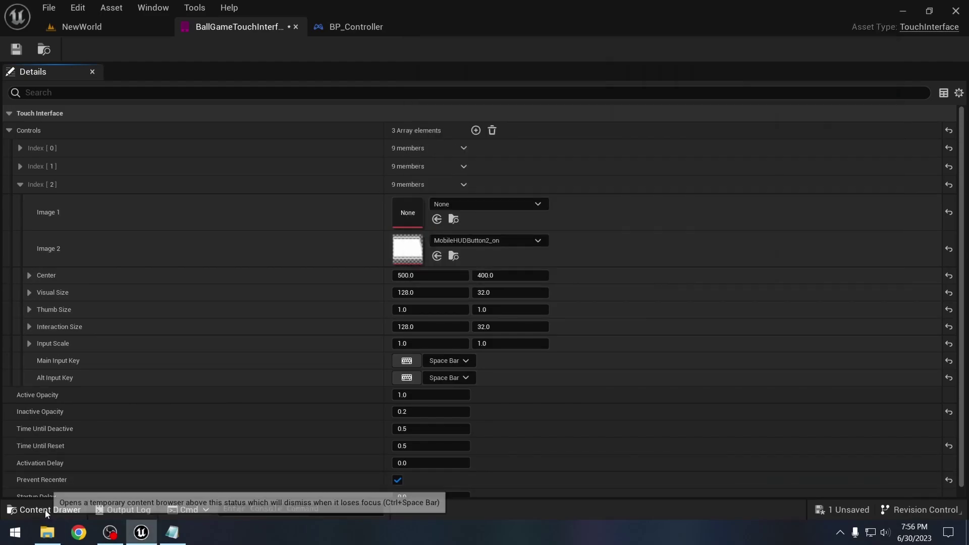
click(40, 511)
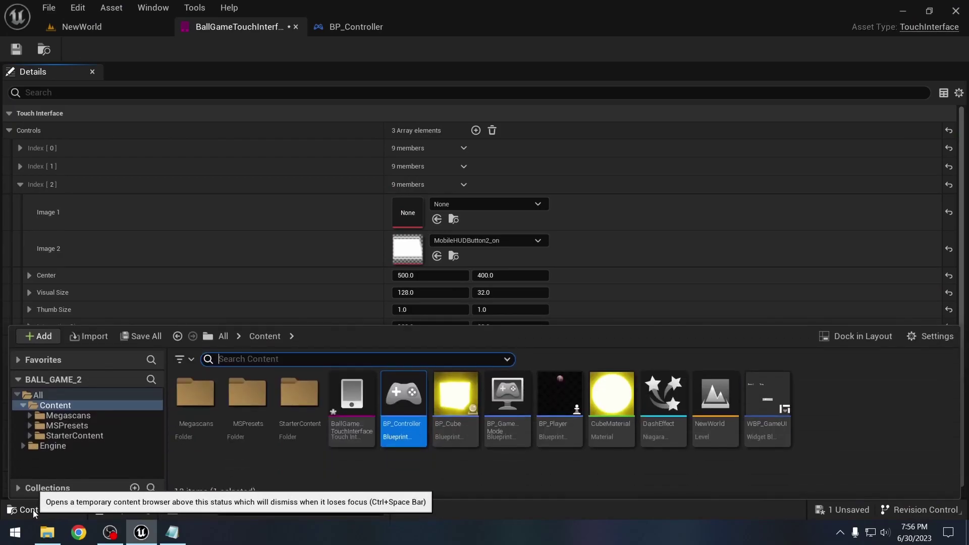
click(47, 533)
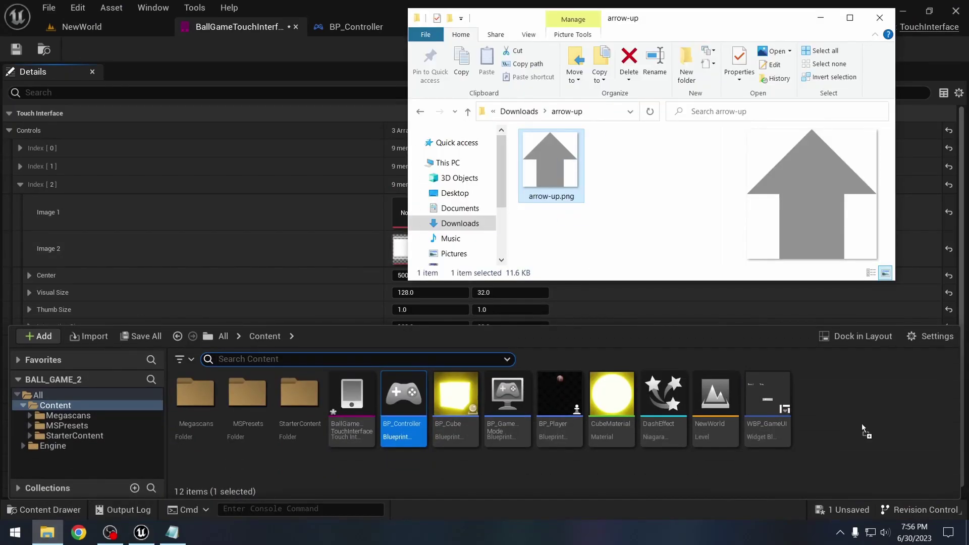
drag(862, 423, 847, 433)
click(202, 483)
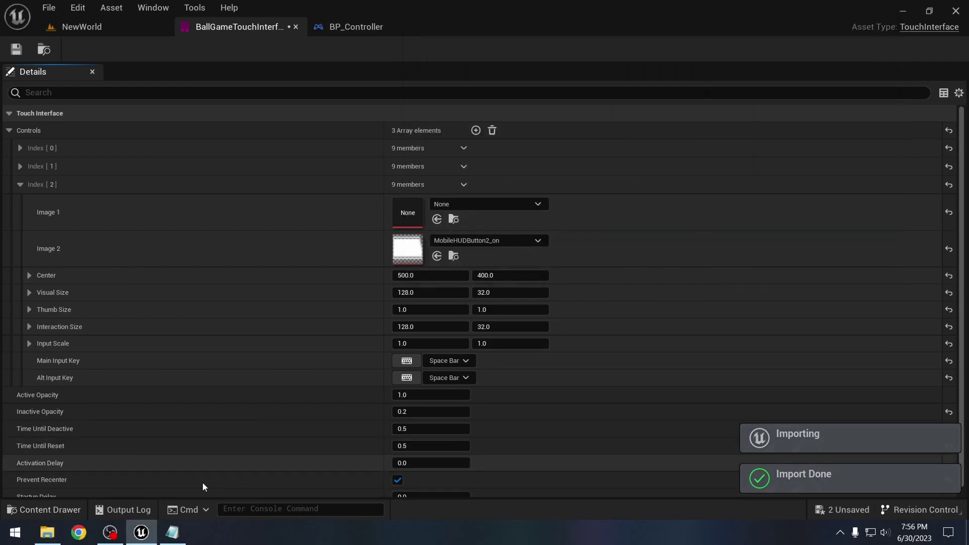
key(ctrl+space)
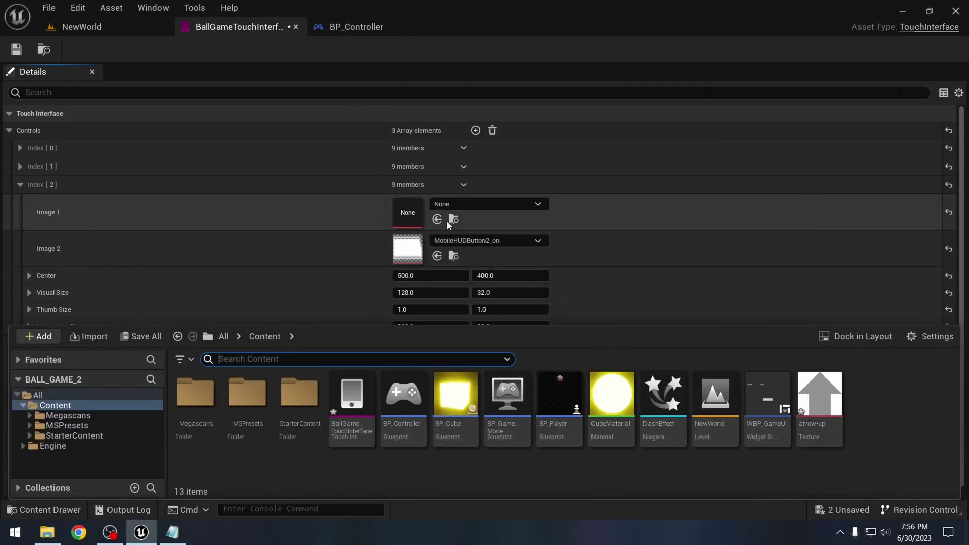
Assign the arrow-up texture as Image 2 and set the Center to 550, 550.
click(499, 242)
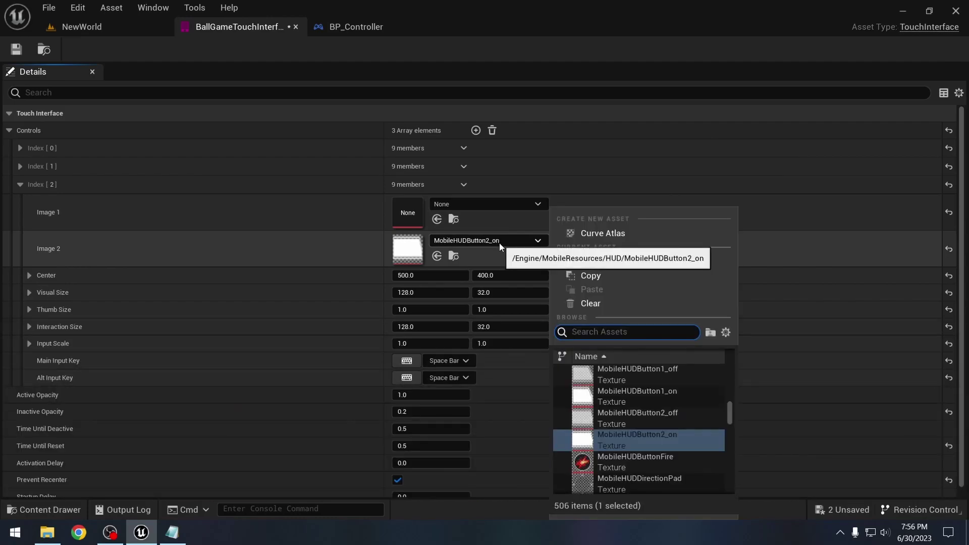
text(arow)
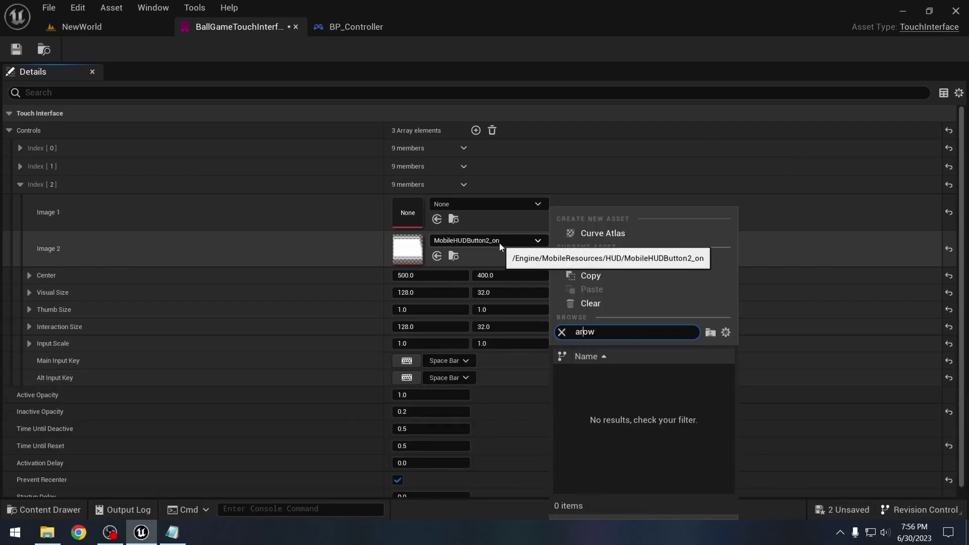
click(662, 369)
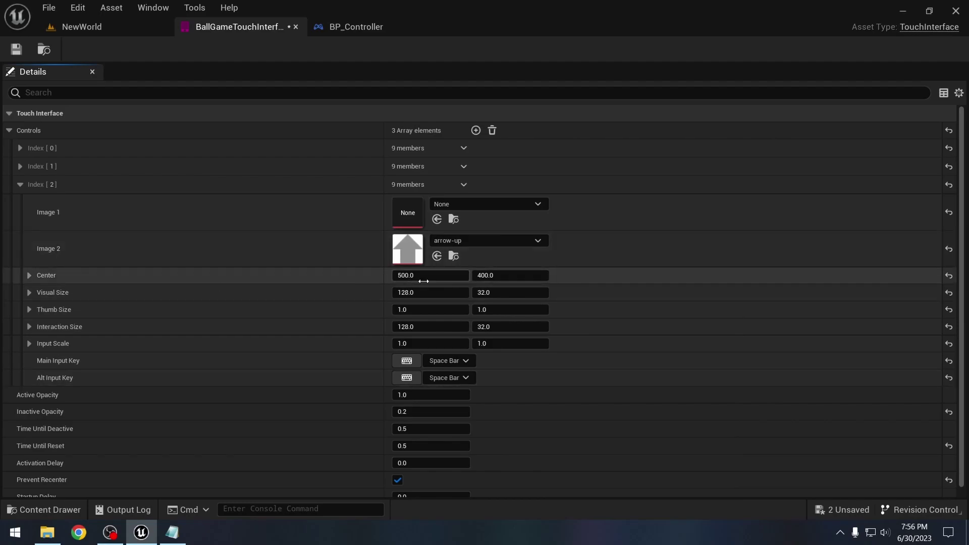
click(474, 276)
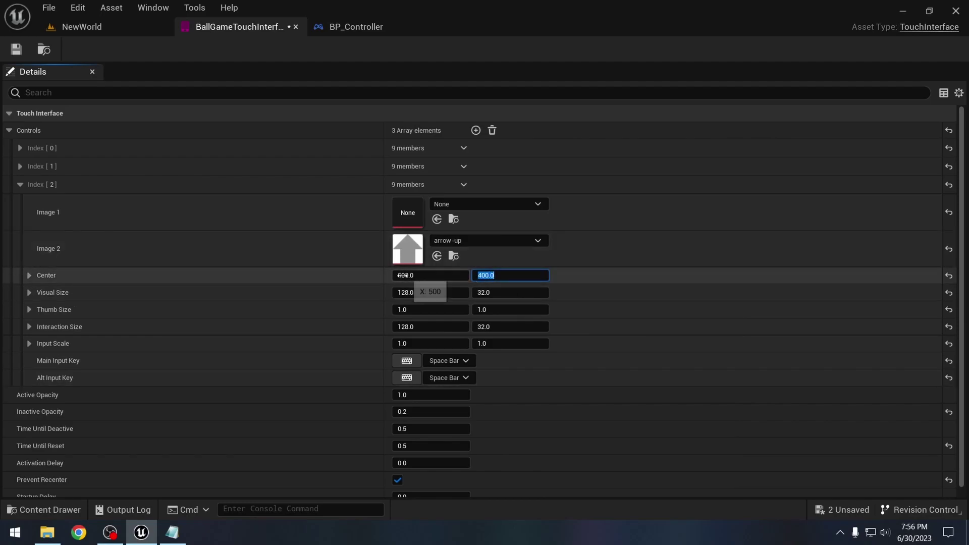
click(406, 276)
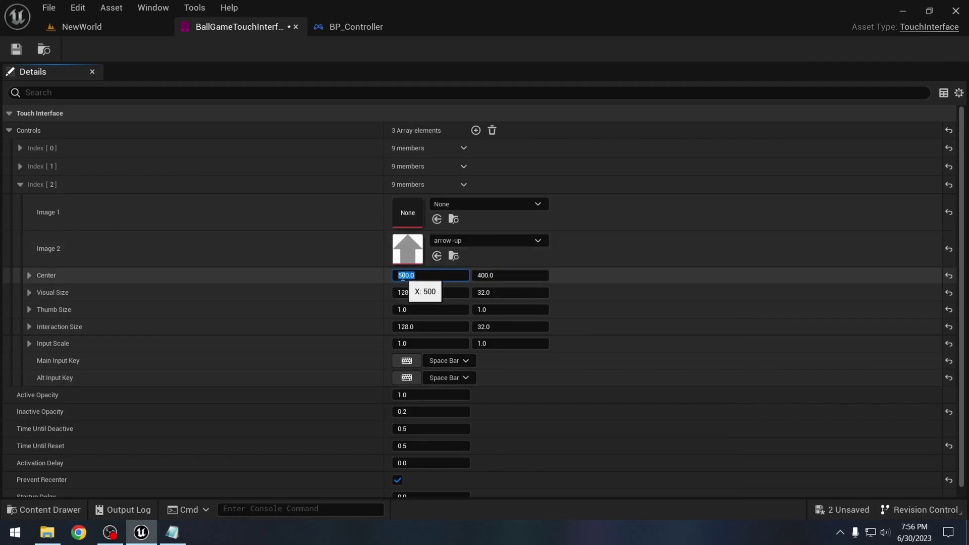
text(550)
click(507, 275)
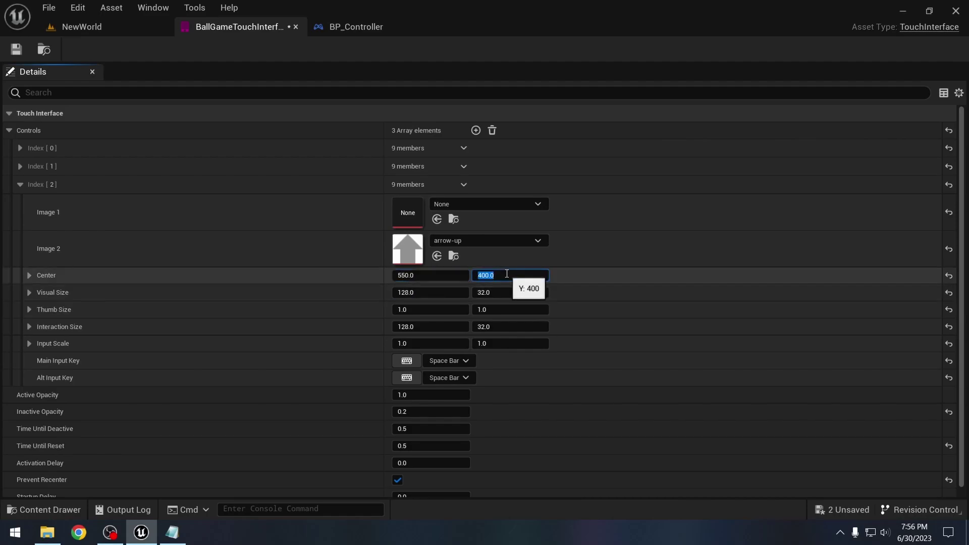
text(550)
Set both Visual Size and Interaction Size to 64×64.
click(423, 293)
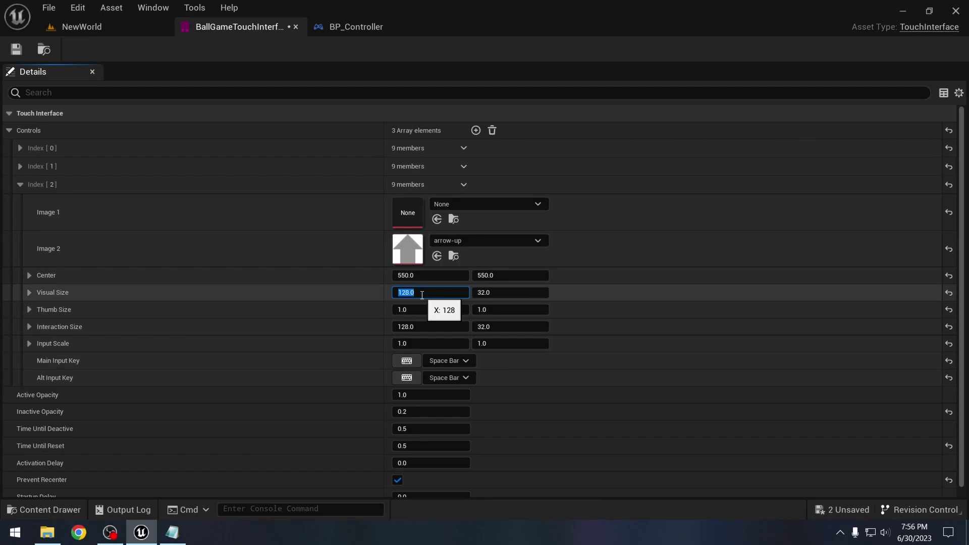
text(64)
click(492, 293)
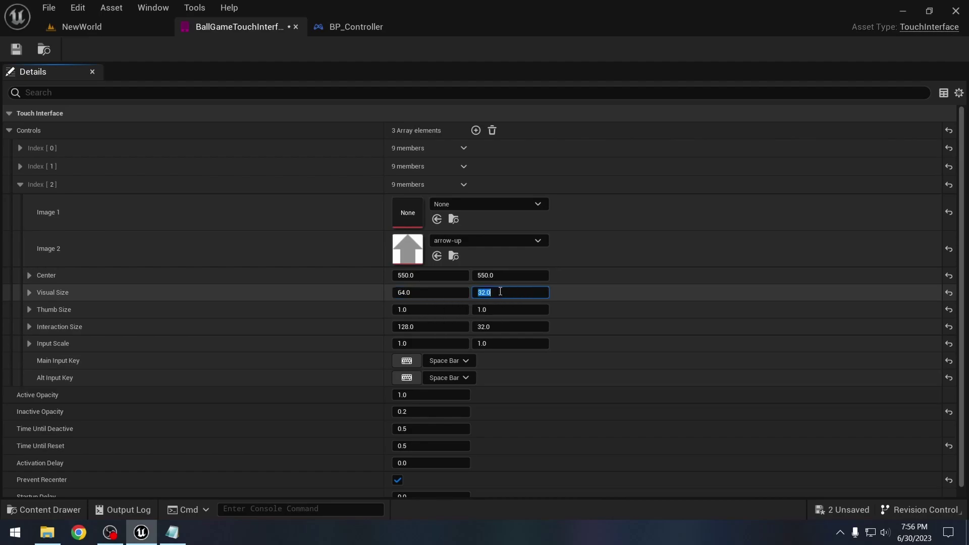
text(64)
click(431, 327)
text(64)
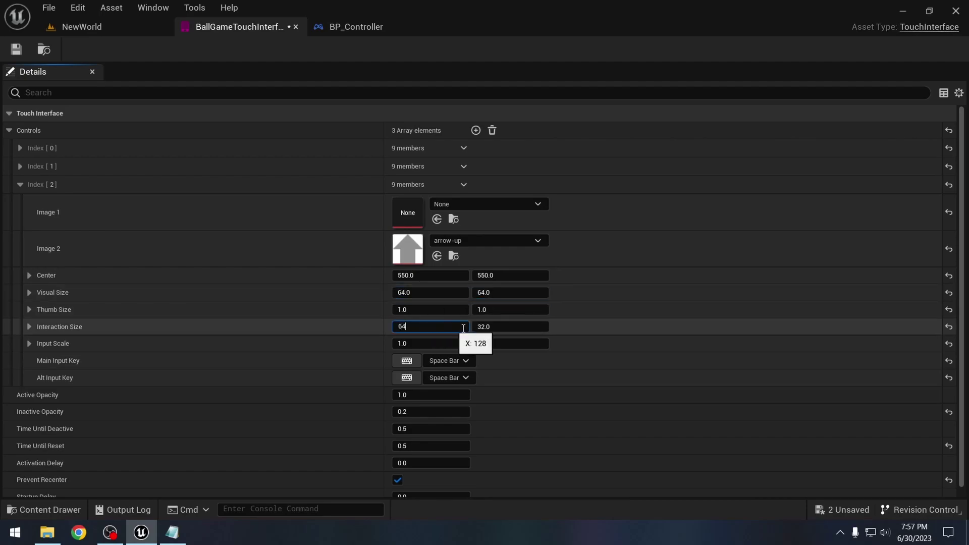
key(Return)
click(495, 329)
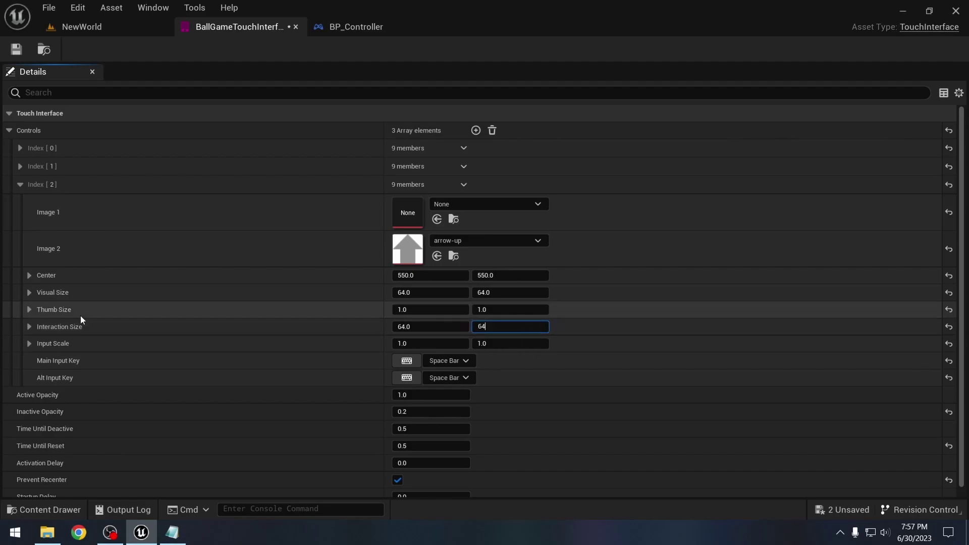
text(64)
key(Return)
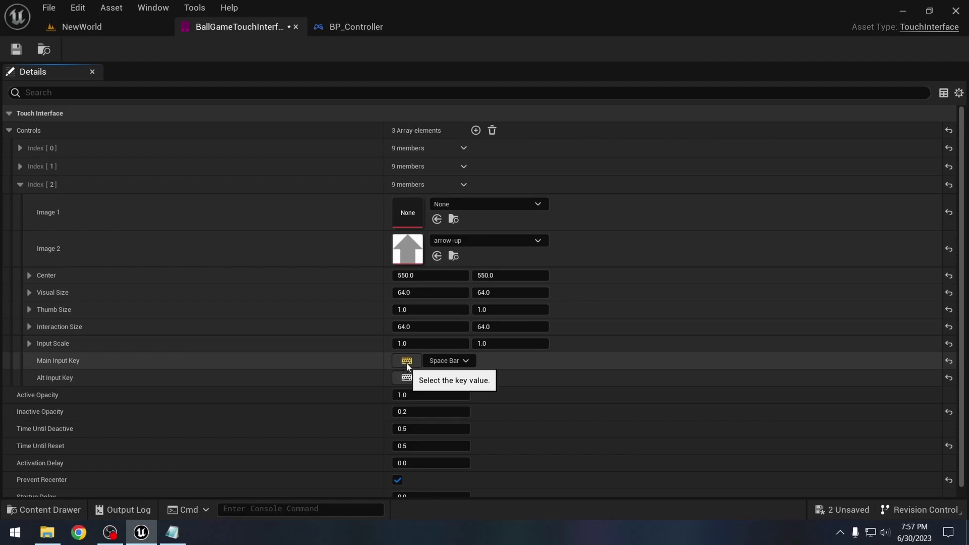
Bind W as both the main and alternate input key of the arrow control.
click(408, 362)
click(406, 362)
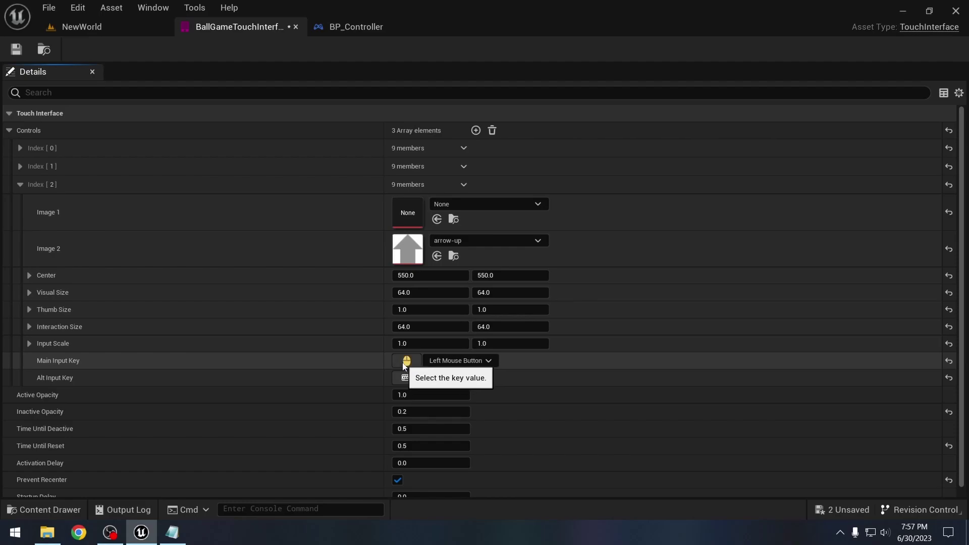
click(406, 361)
key(w)
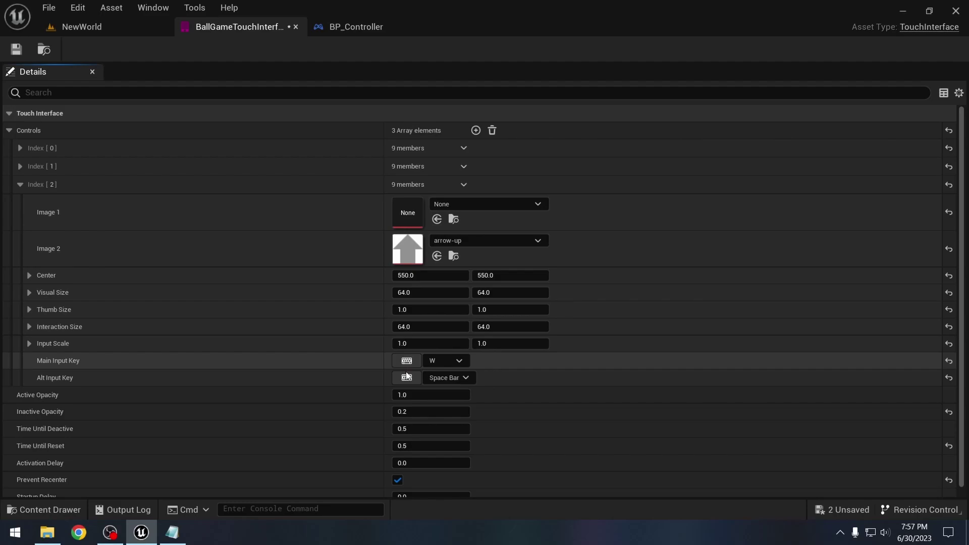
click(415, 383)
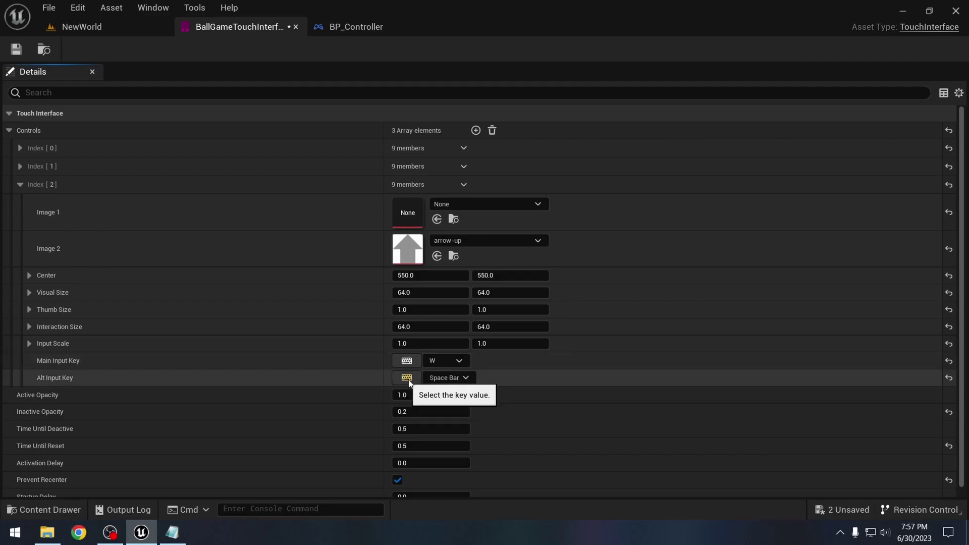
key(w)
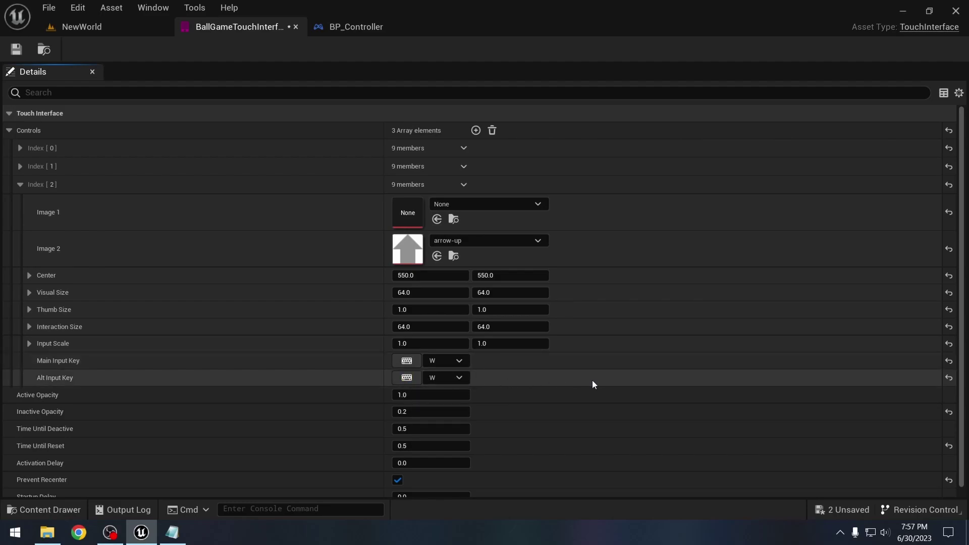
Change the arrow control's Center X from 550 to 850.
click(20, 185)
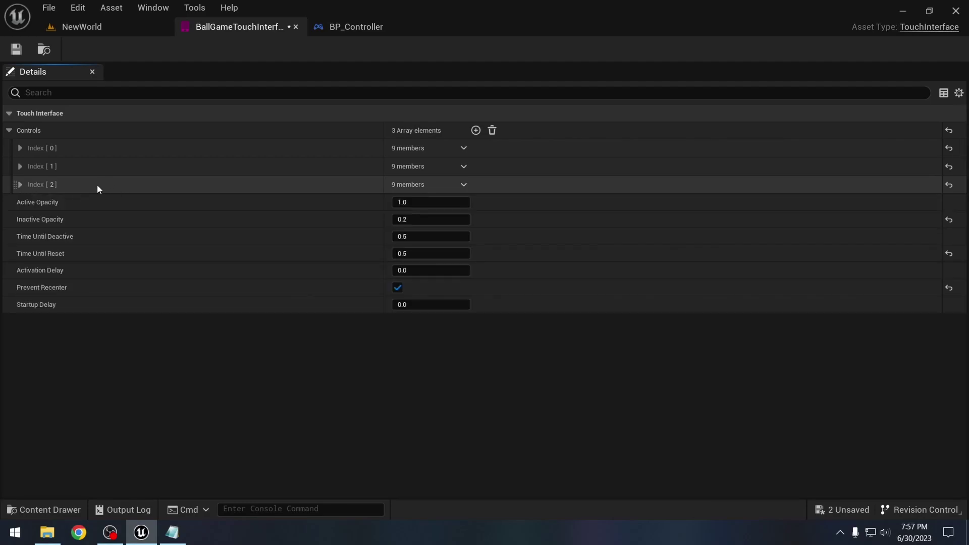
click(15, 185)
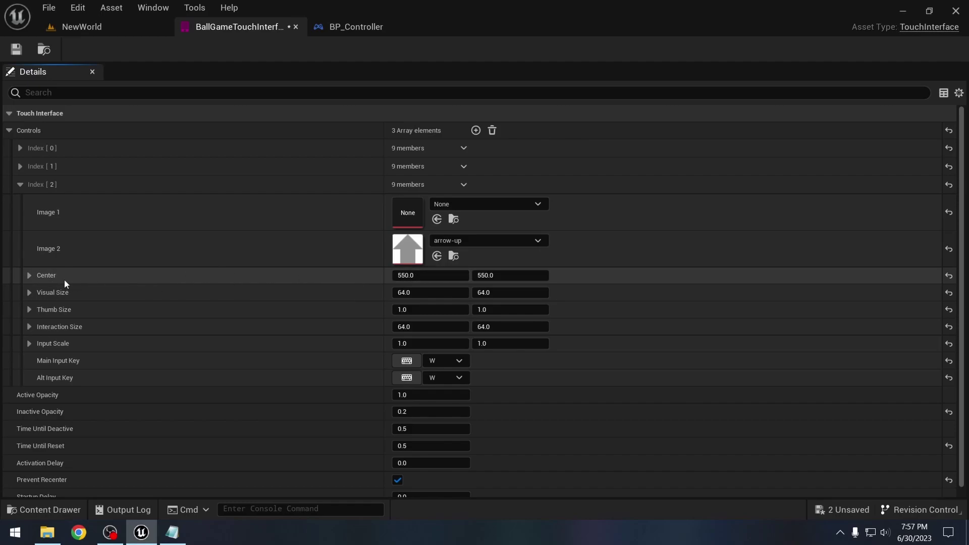
click(413, 276)
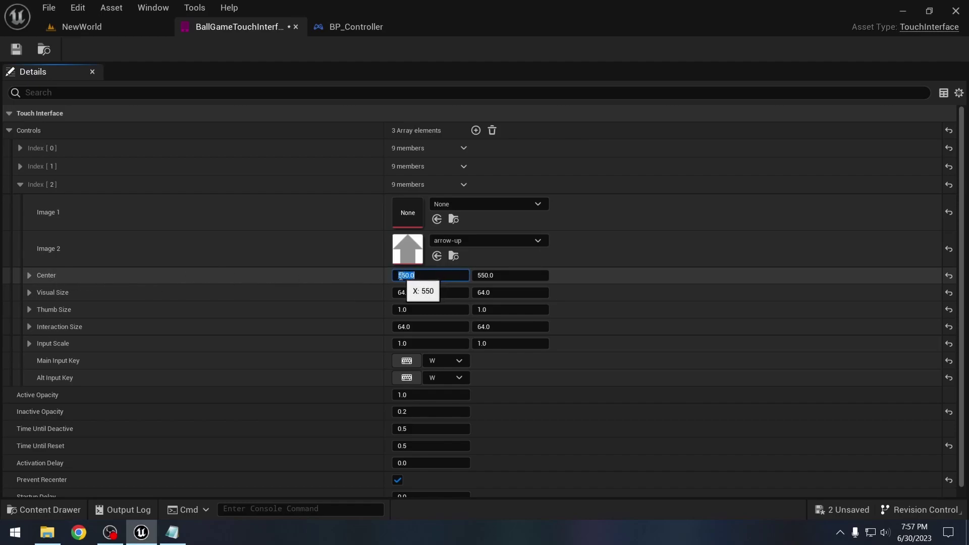
key(Home)
Duplicate the third control to create a fourth touch control.
click(20, 185)
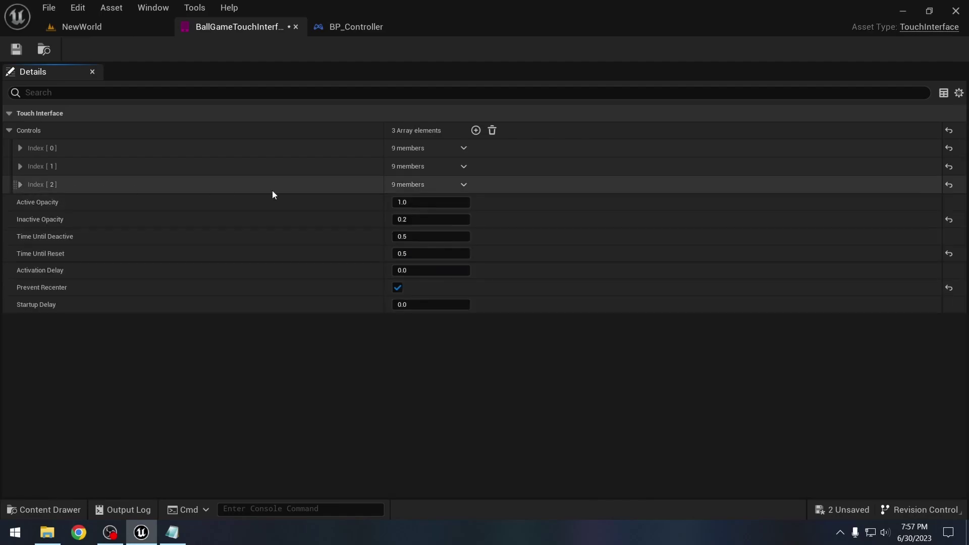
click(464, 184)
click(492, 232)
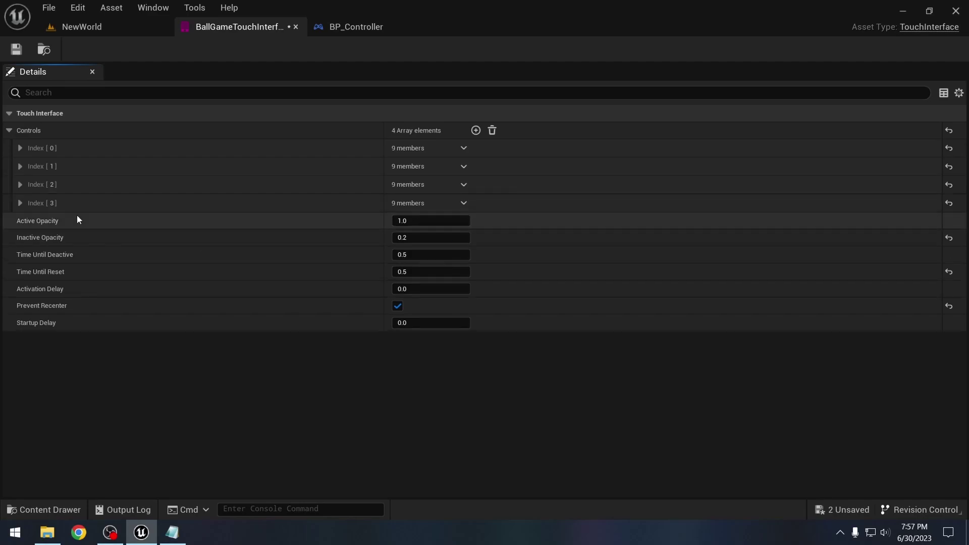
click(21, 203)
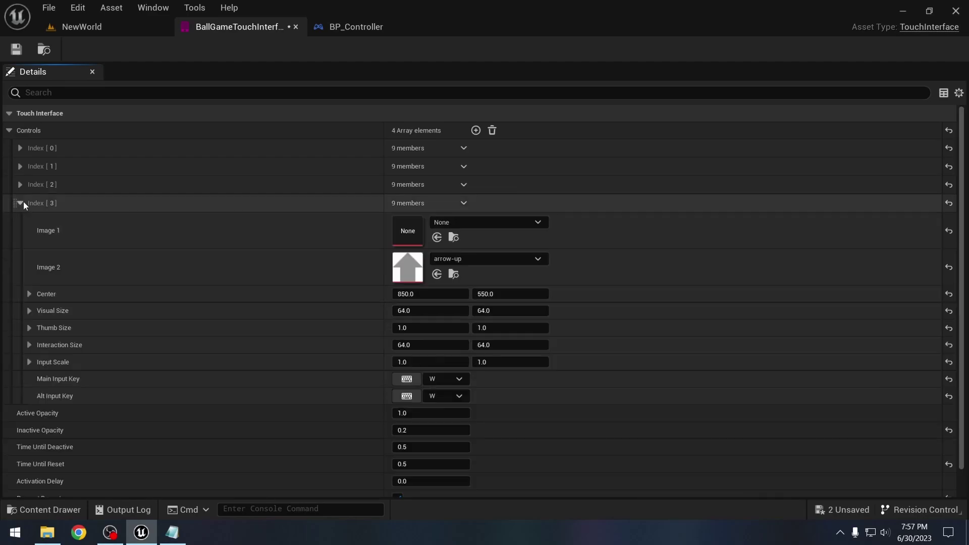
Set the fourth control's Image 2 to MobileHUDButtonFire, found by searching 'tonfire'.
click(478, 262)
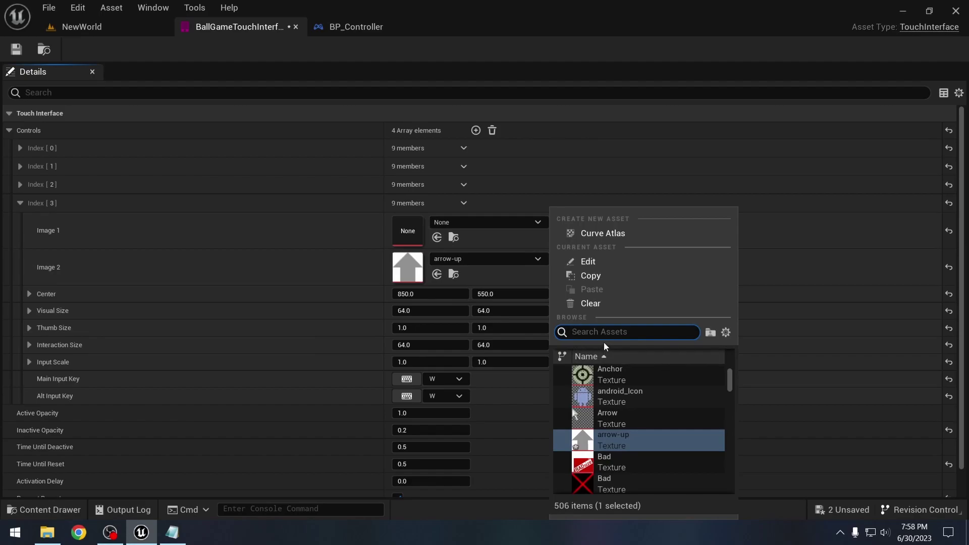
drag(731, 380, 728, 392)
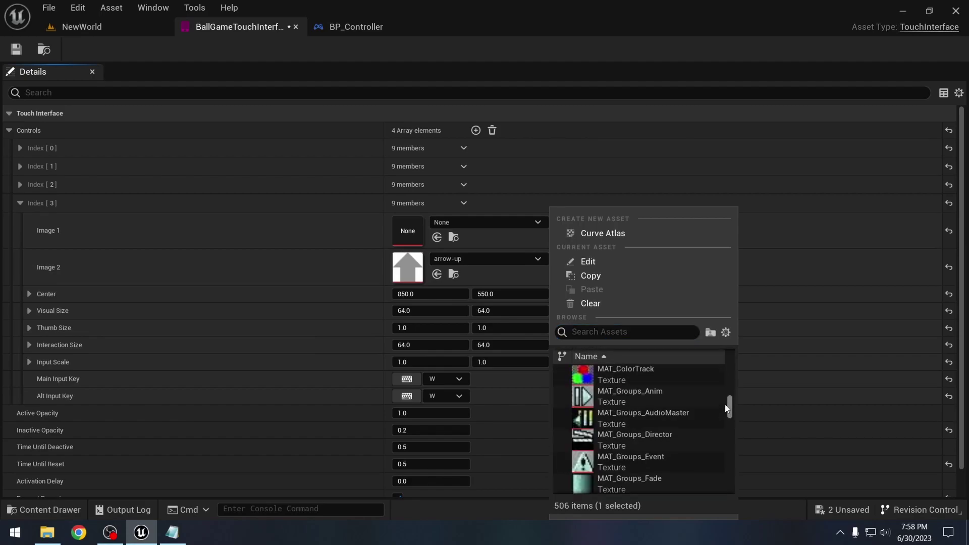
scroll(728, 409, down, 10)
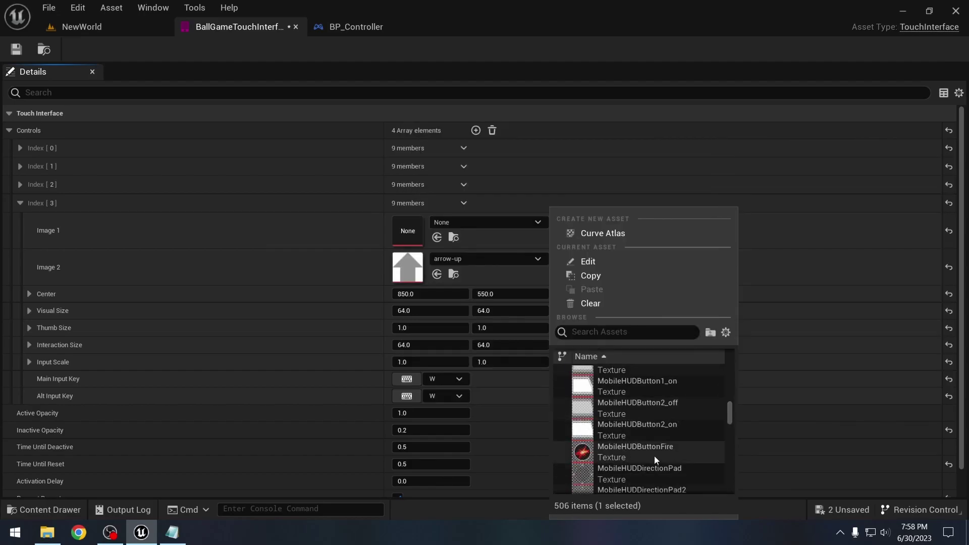
mouse_move(651, 456)
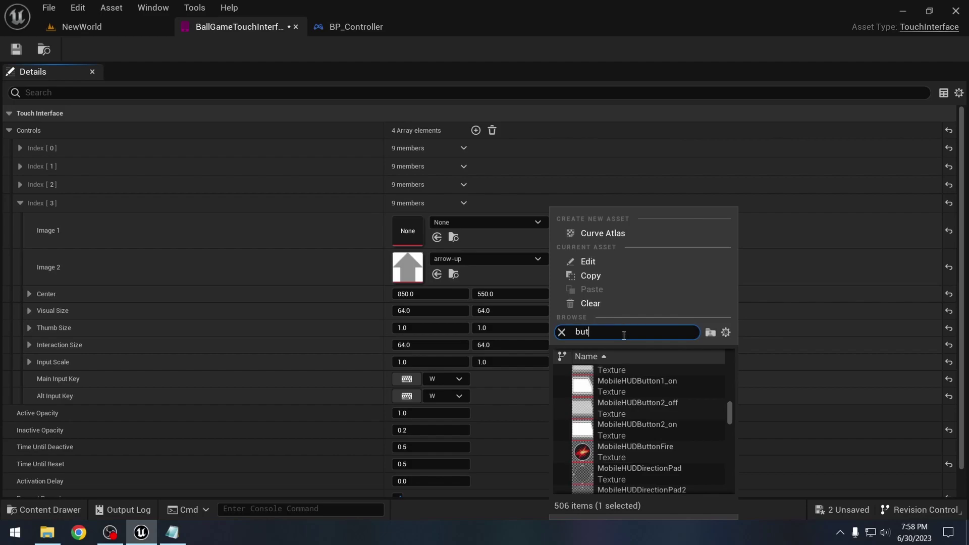
text(tonfire)
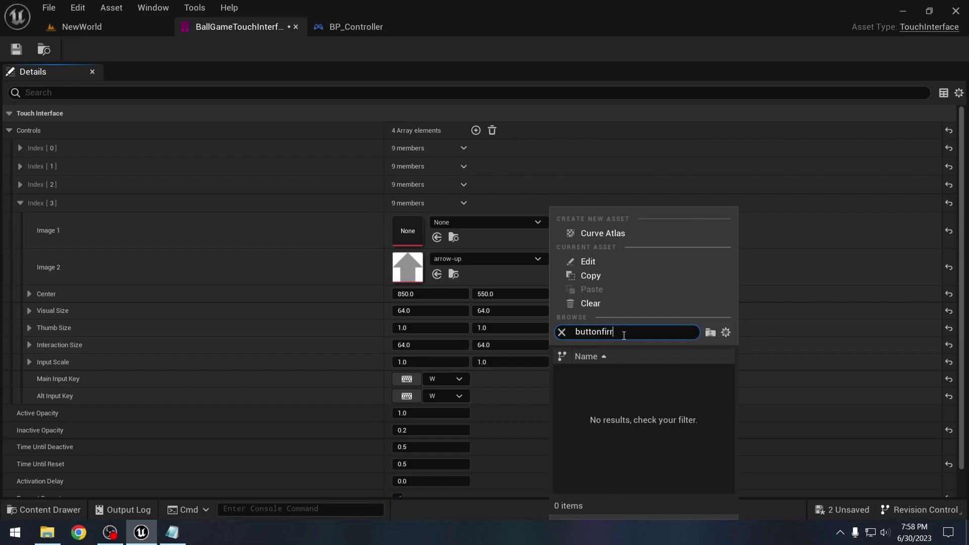
click(626, 379)
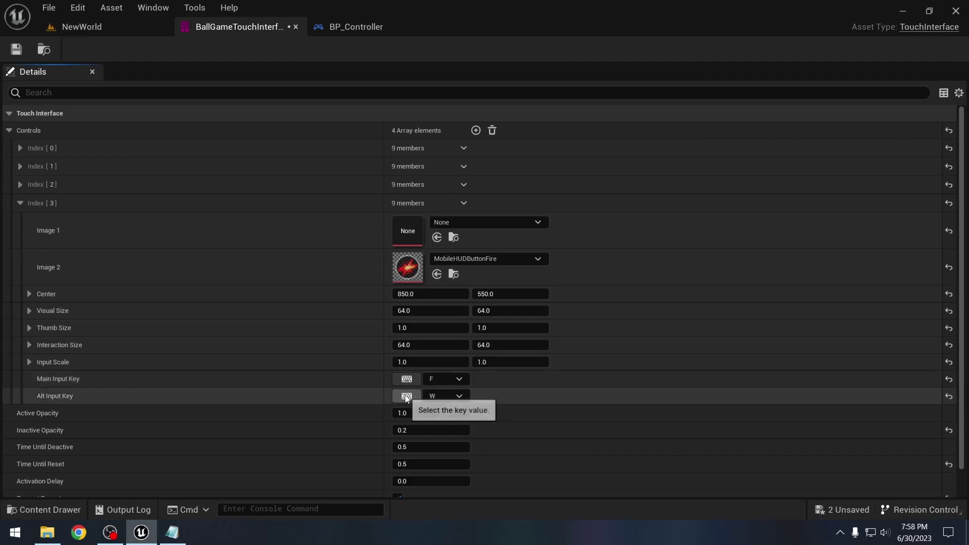
click(20, 203)
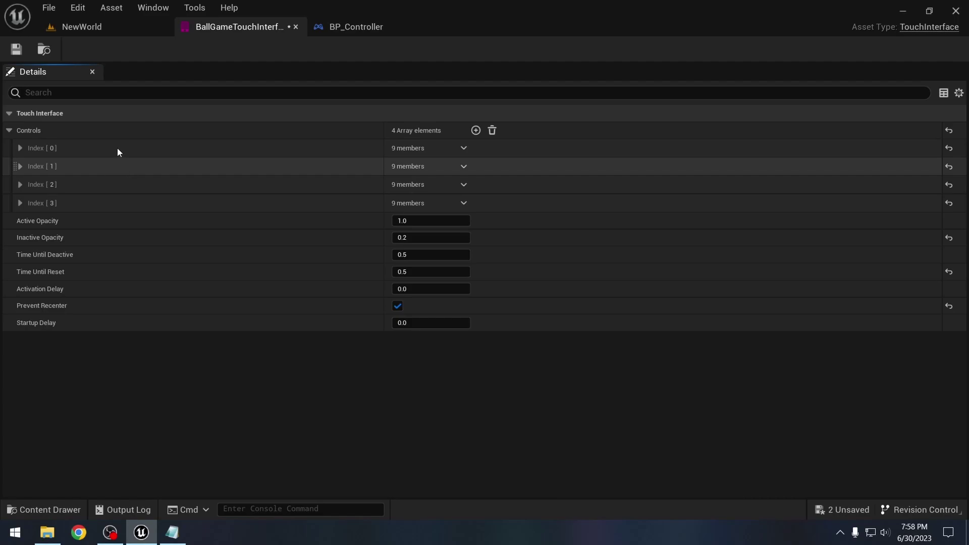
Save the touch interface and pick BallGameTouchInterface as Default Touch Interface in Project Settings.
click(16, 49)
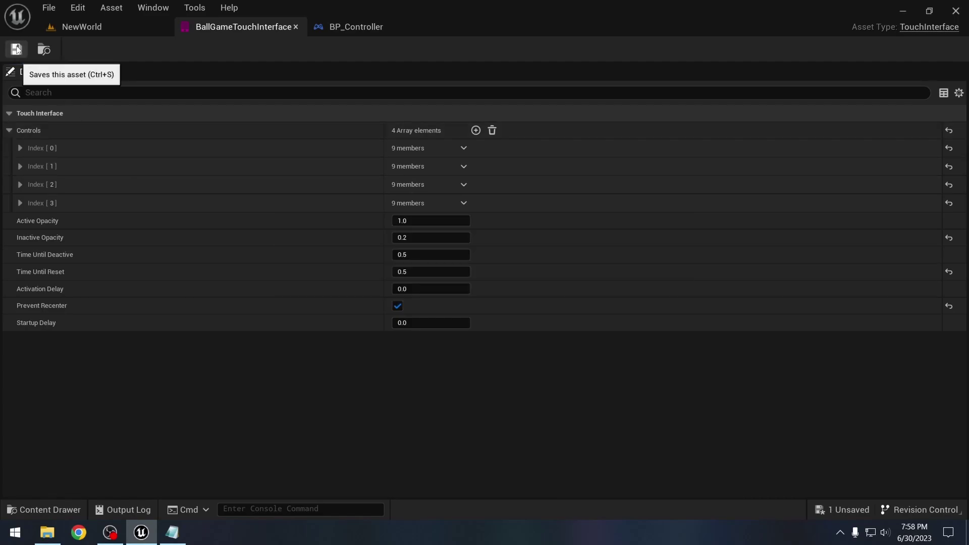
click(73, 10)
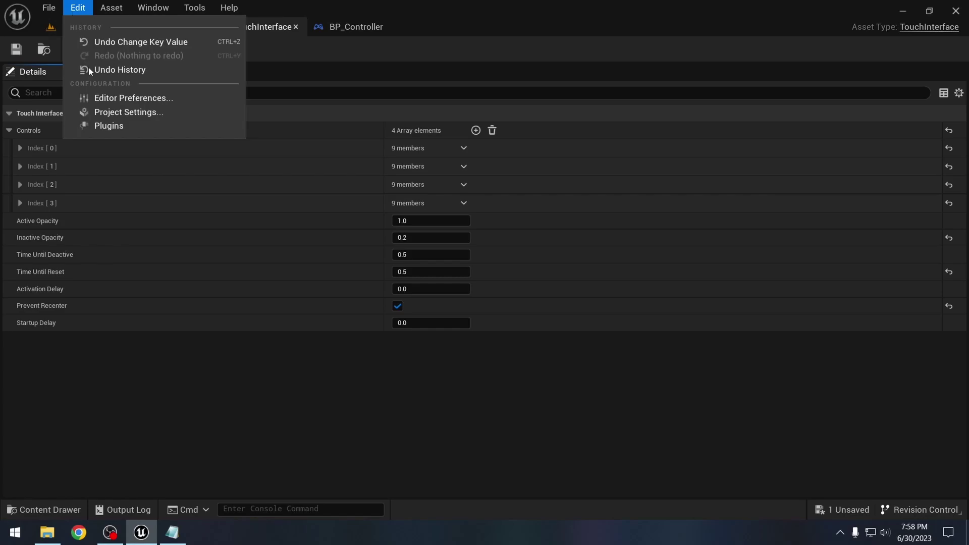
click(124, 112)
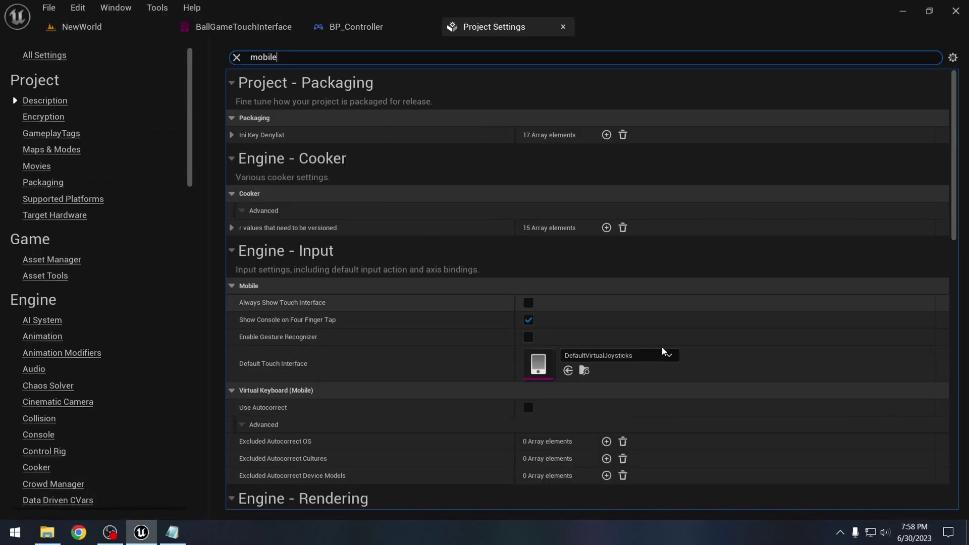
click(634, 356)
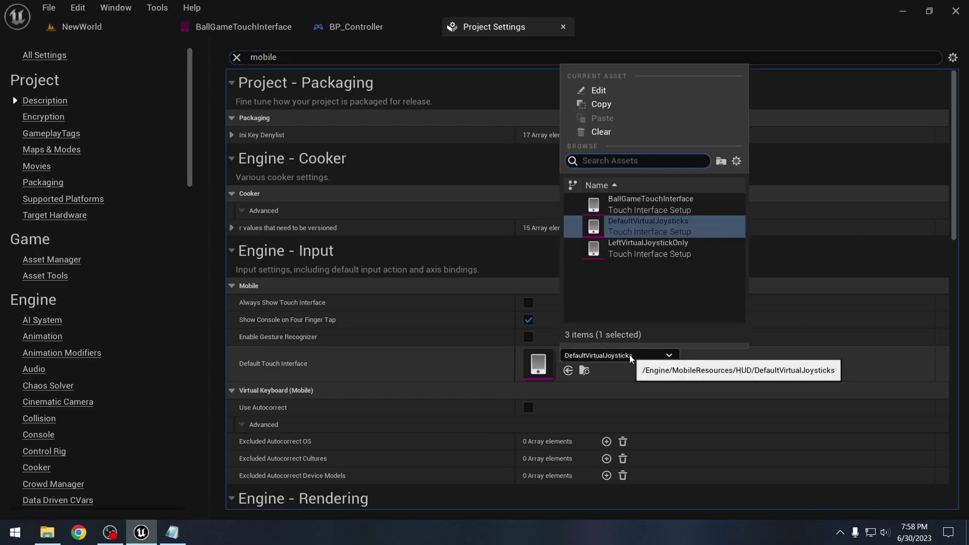
click(668, 208)
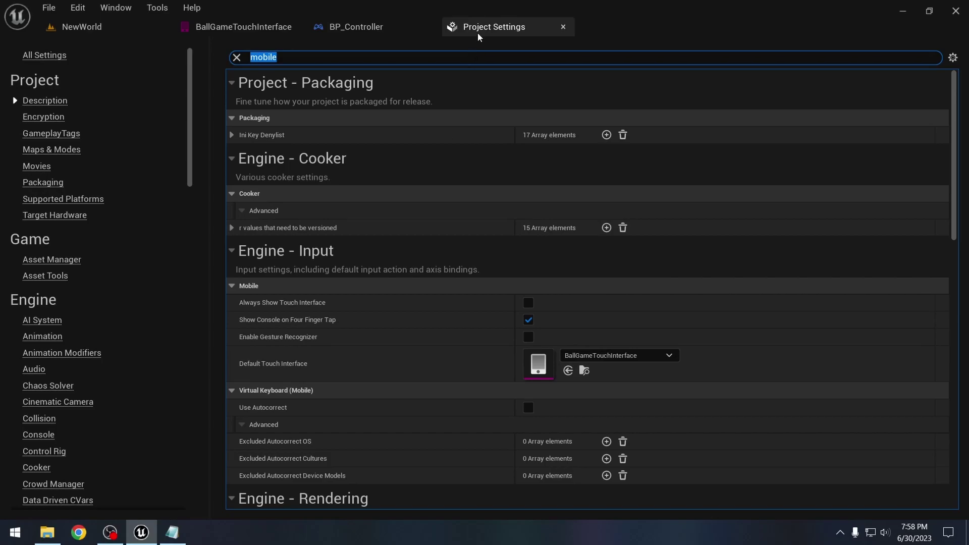
click(356, 27)
click(243, 27)
Launch Mobile Preview ES3.1, saving the arrow-up asset, and push the joystick to roll the ball.
middle_click(207, 26)
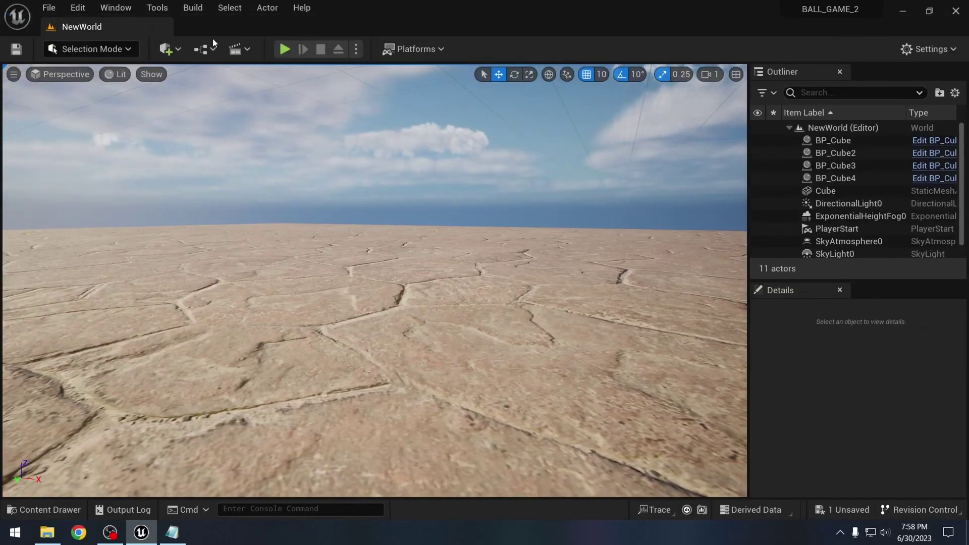
click(356, 49)
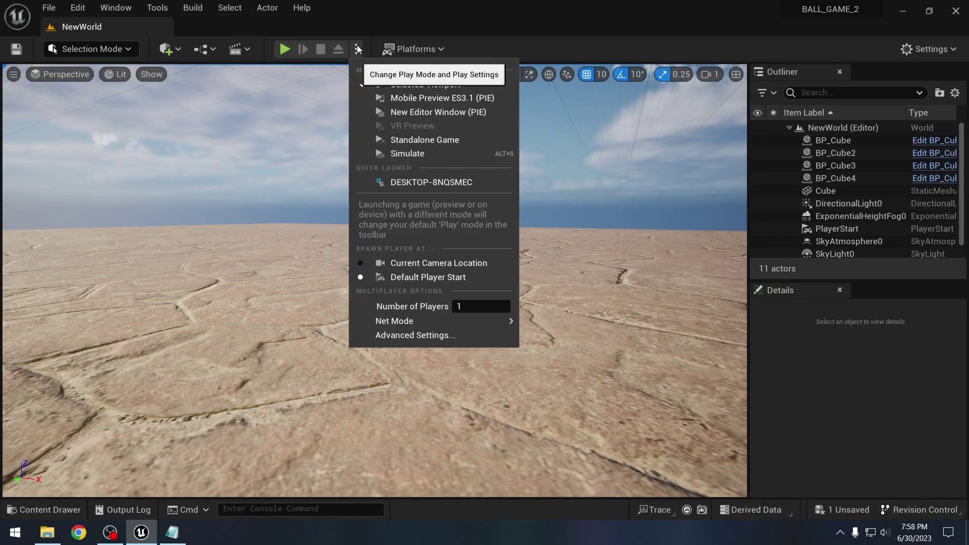
click(437, 99)
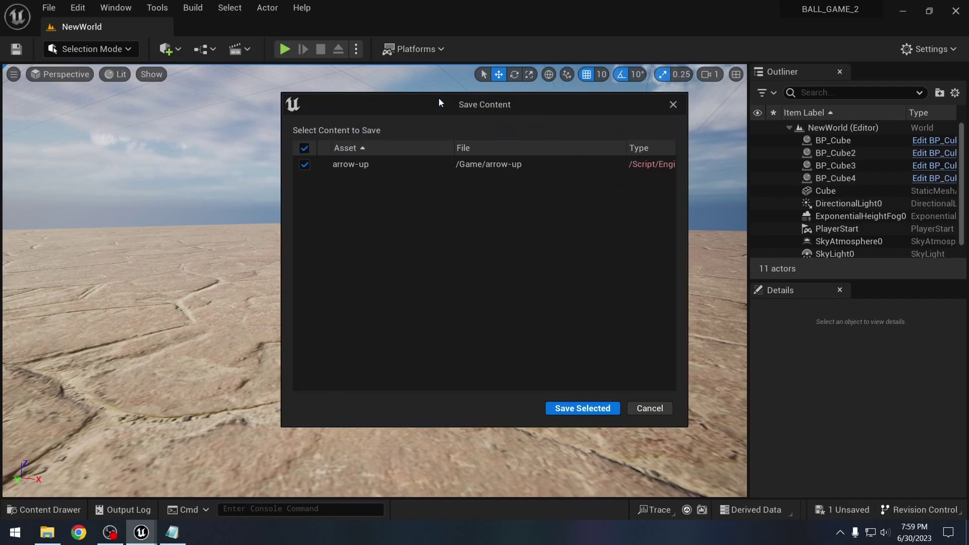
click(587, 411)
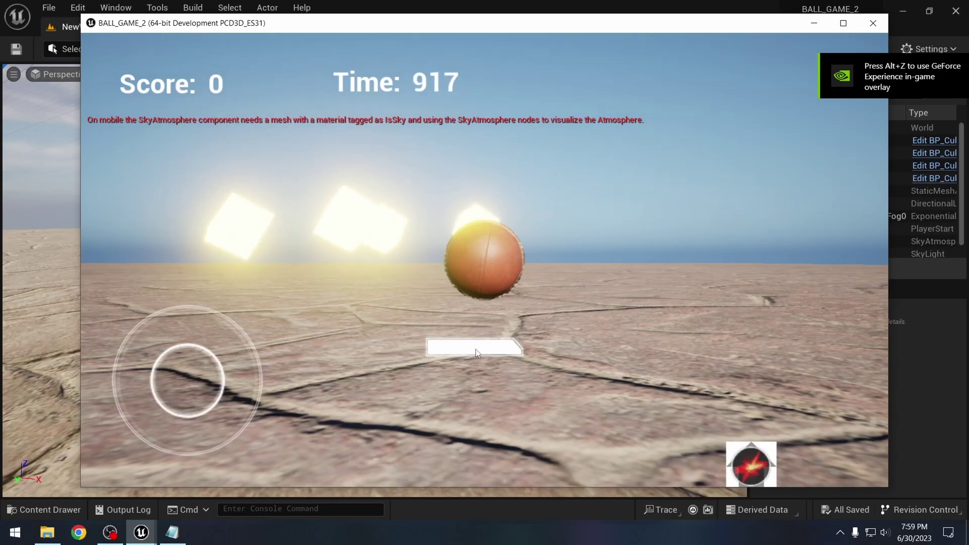
drag(192, 357, 222, 349)
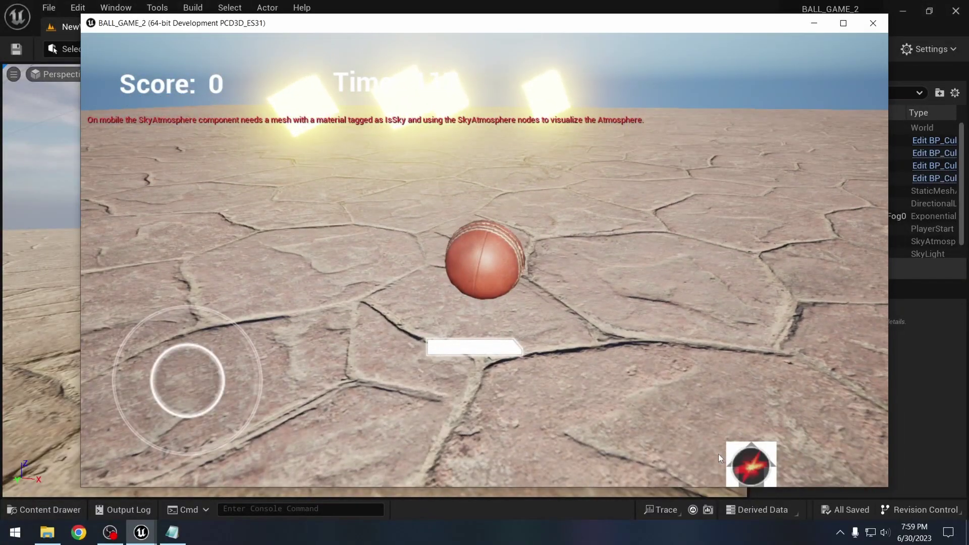
Reopen BallGameTouchInterface, set the arrow control's Center Y to 350, and save with Ctrl+S.
click(873, 23)
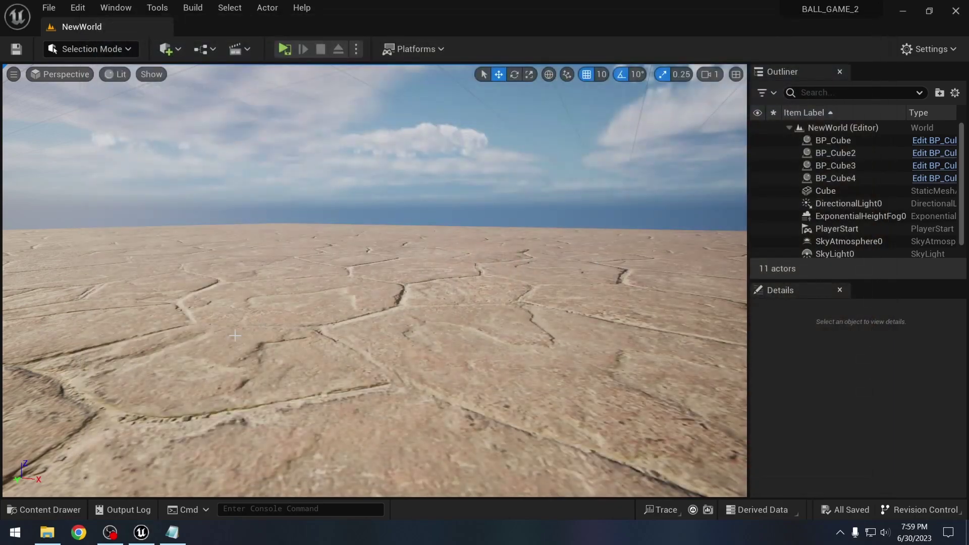
click(44, 510)
double_click(402, 404)
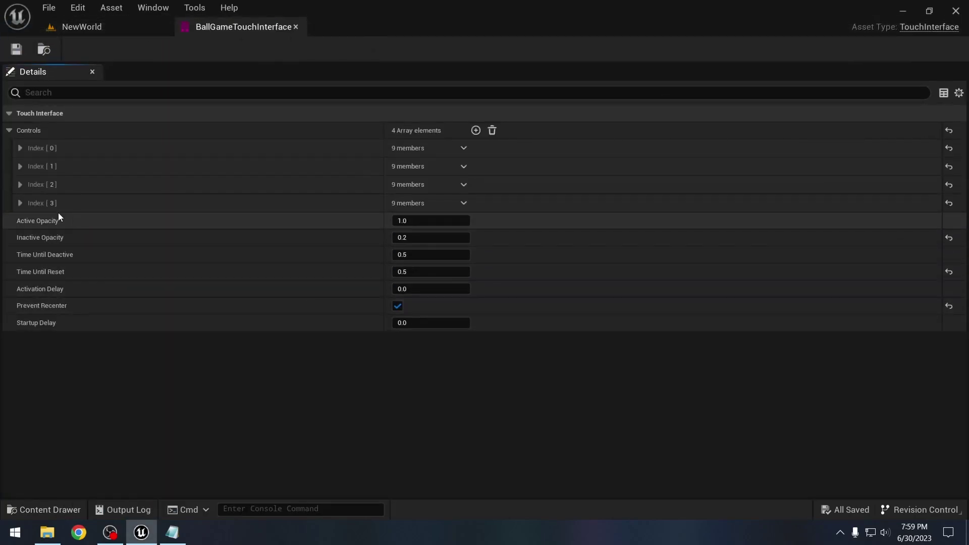
click(20, 185)
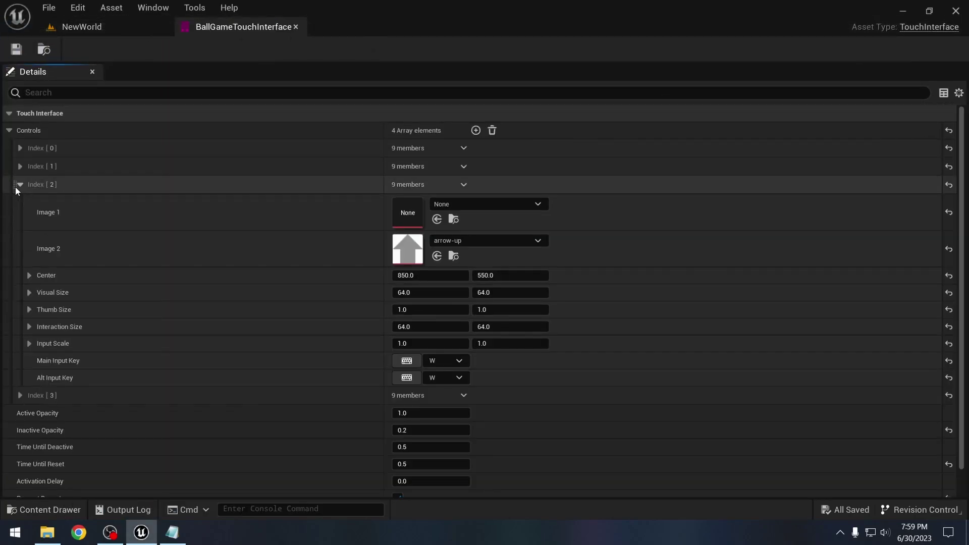
click(497, 275)
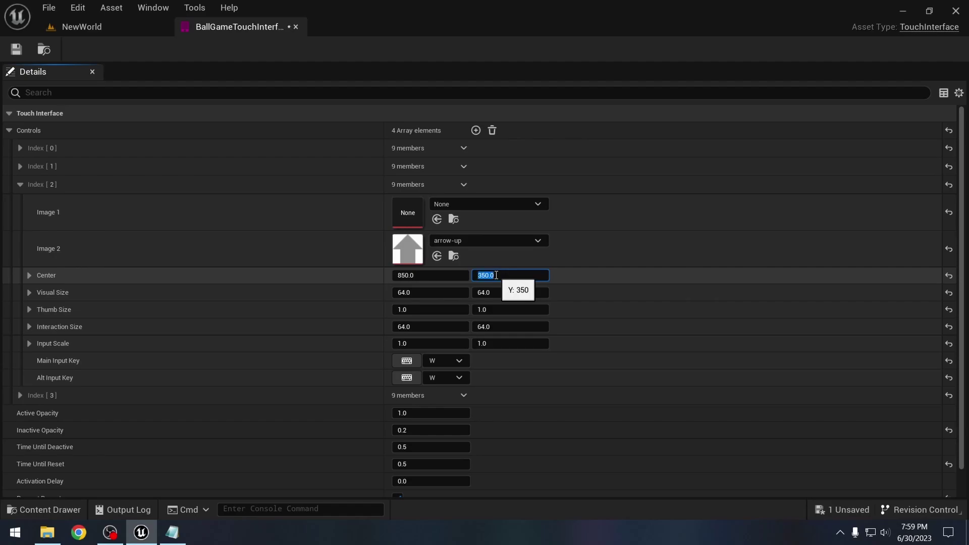
key(ctrl+s)
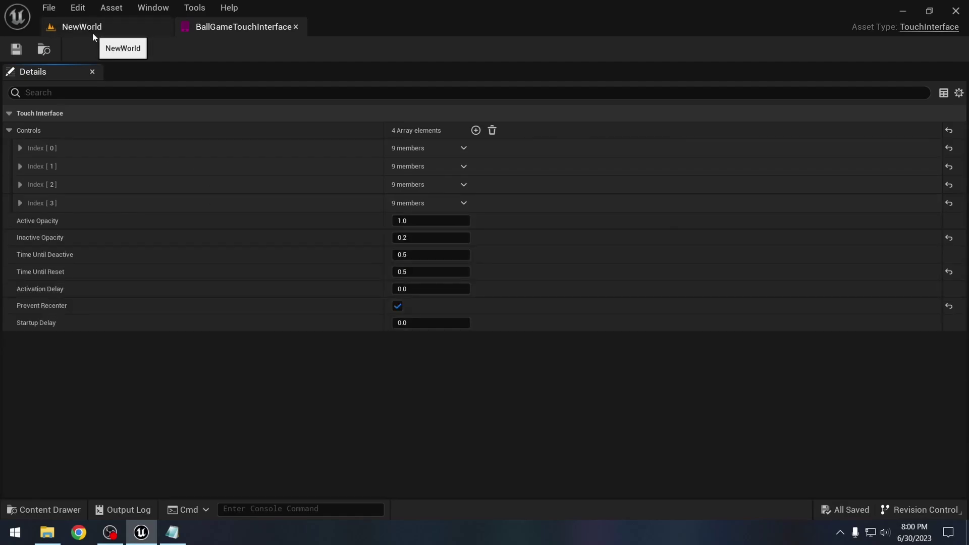
click(93, 30)
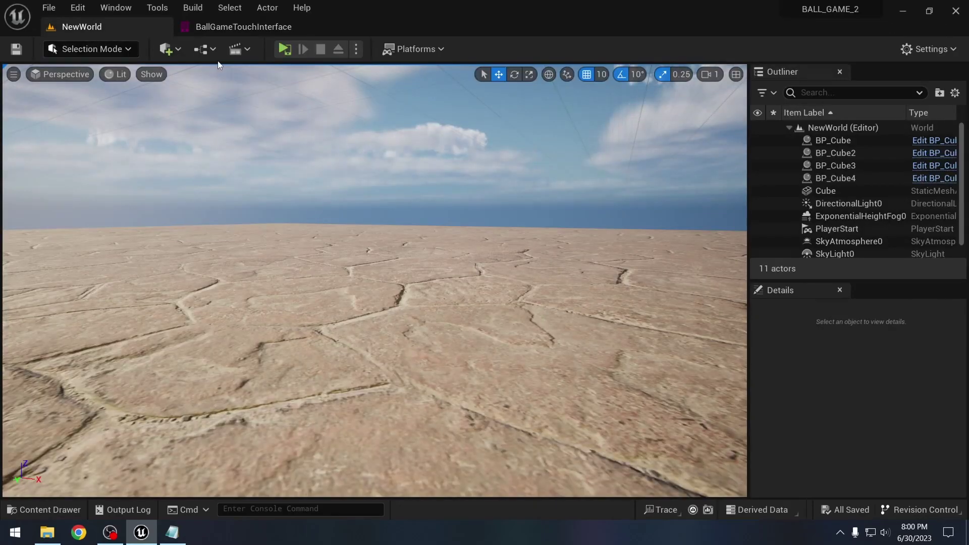
click(286, 49)
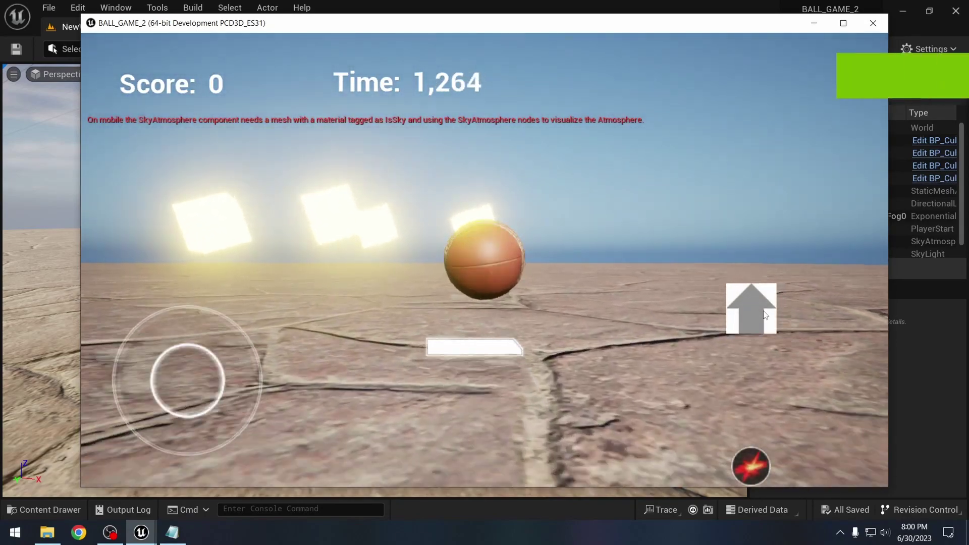
drag(189, 441, 575, 343)
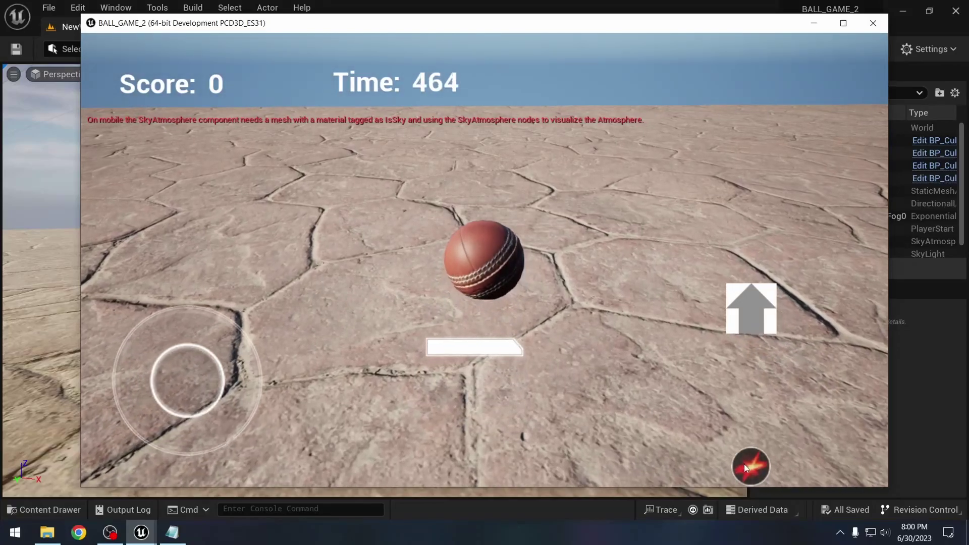
click(744, 465)
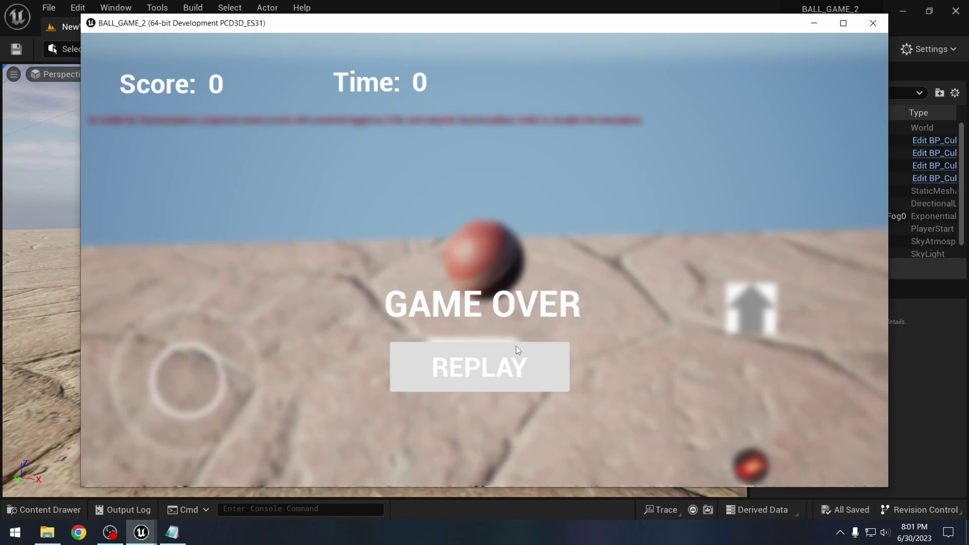
click(873, 24)
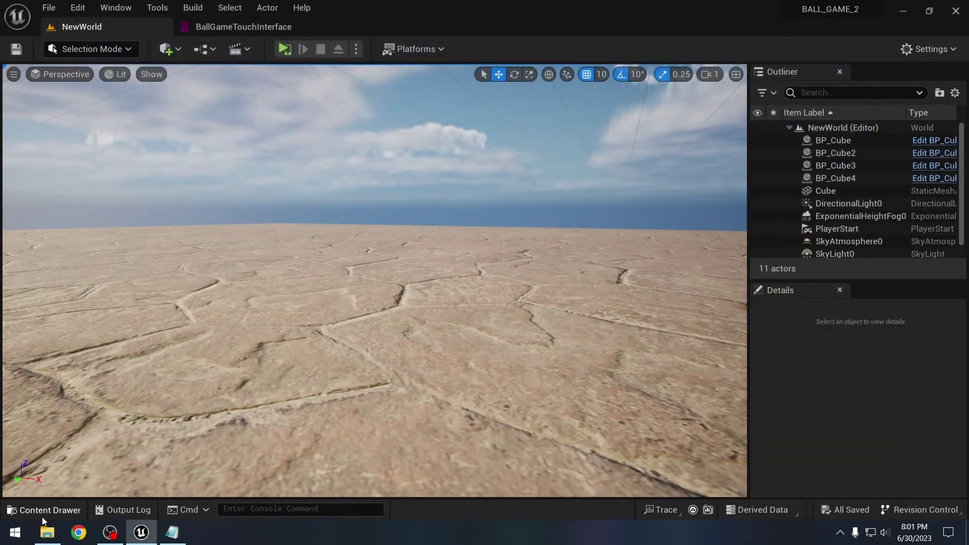
Inspect WBP_GameUI's root Visibility, leave it at Not Hit-Testable (Self Only), and close the widget.
click(48, 510)
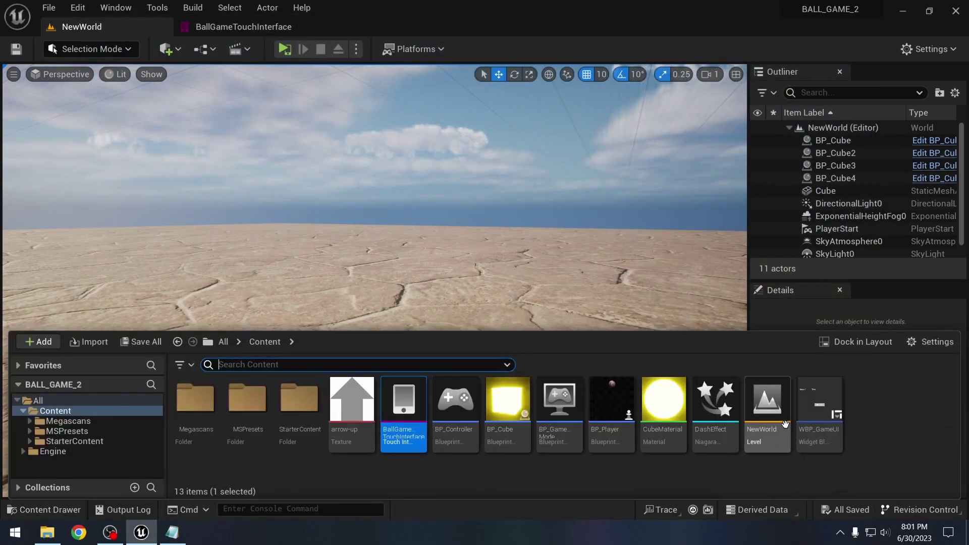
double_click(819, 404)
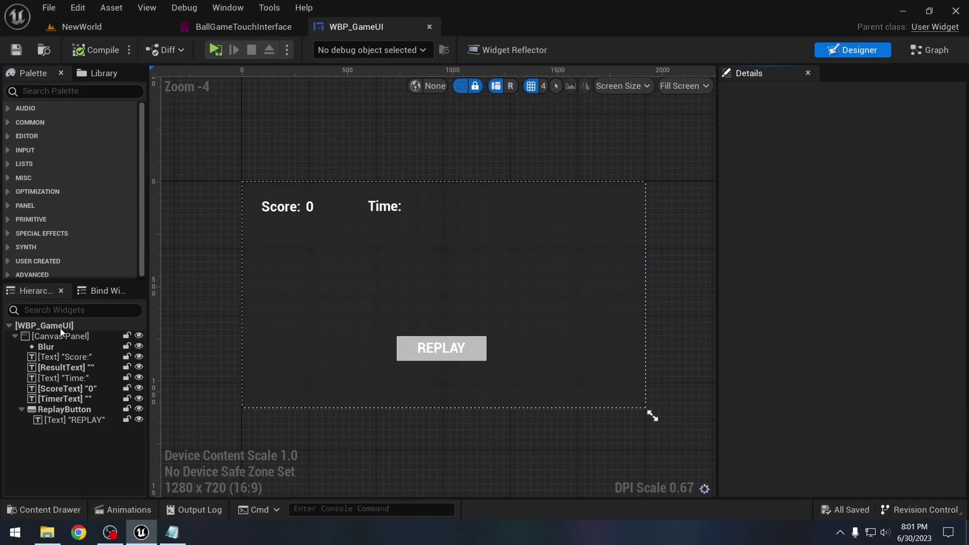
click(96, 326)
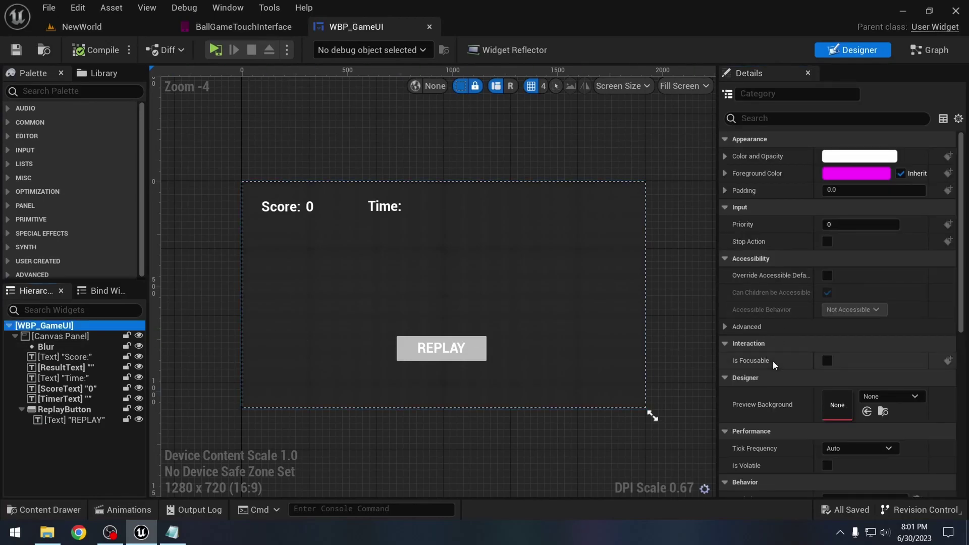
scroll(777, 354, down, 5)
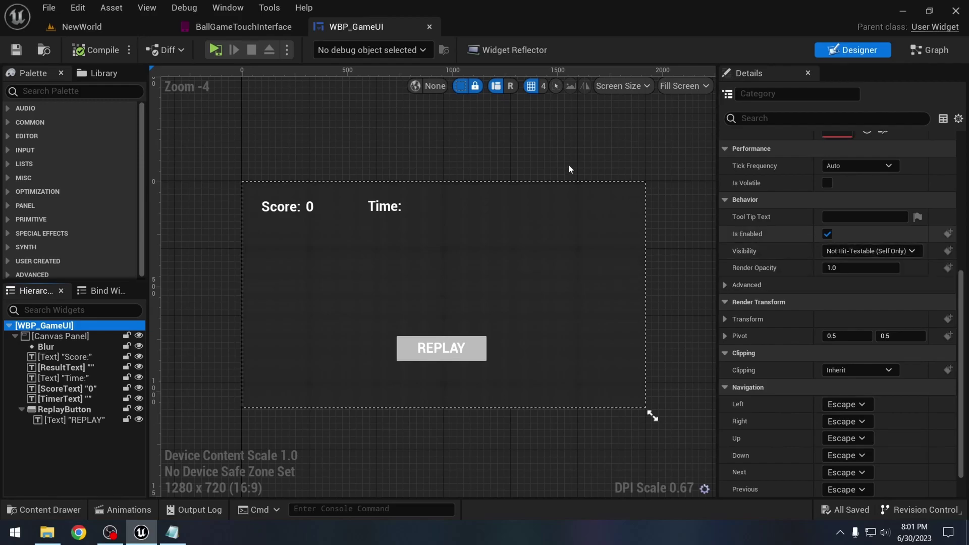
click(868, 251)
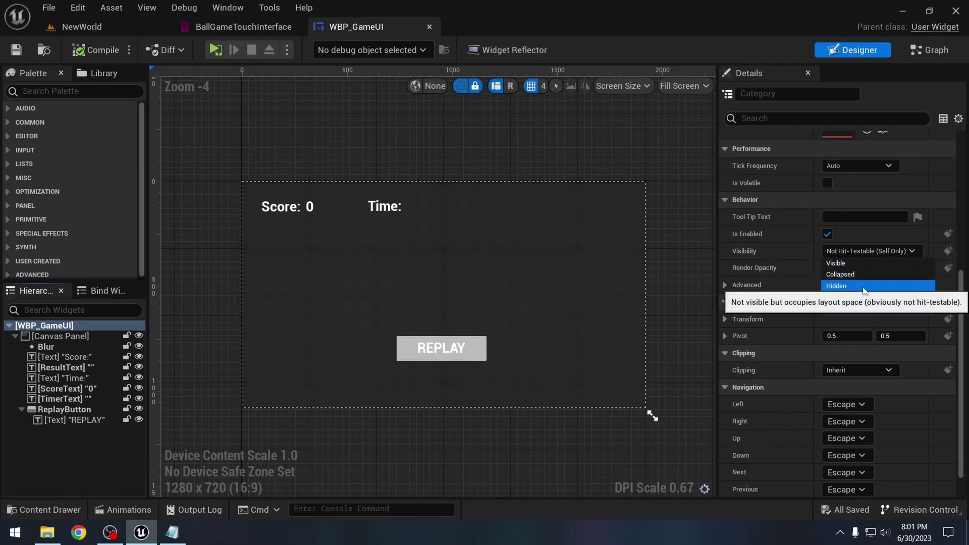
key(Up)
key(Up)
key(Up)
key(Up)
key(Escape)
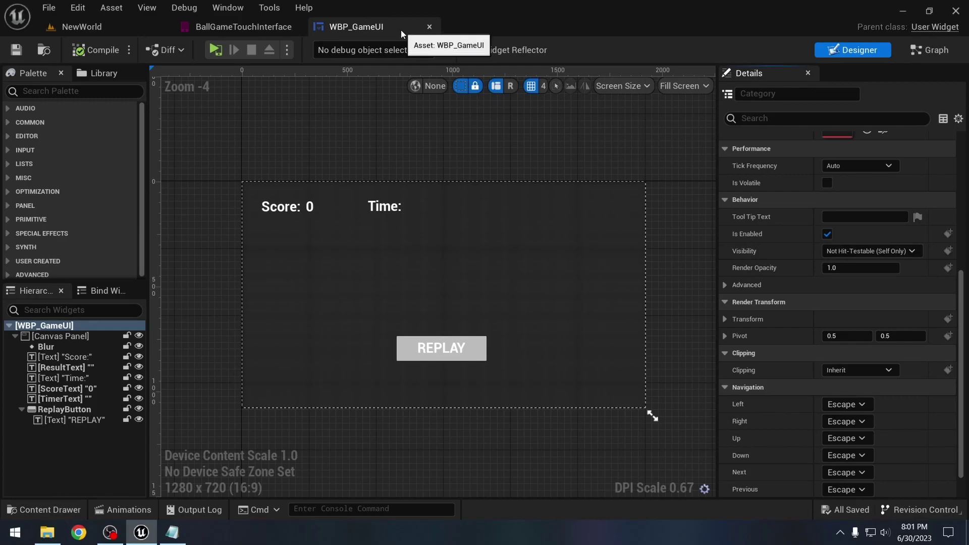
click(429, 27)
Launch Mobile Preview ES3.1 and roll the ball right with the touch joystick.
click(296, 27)
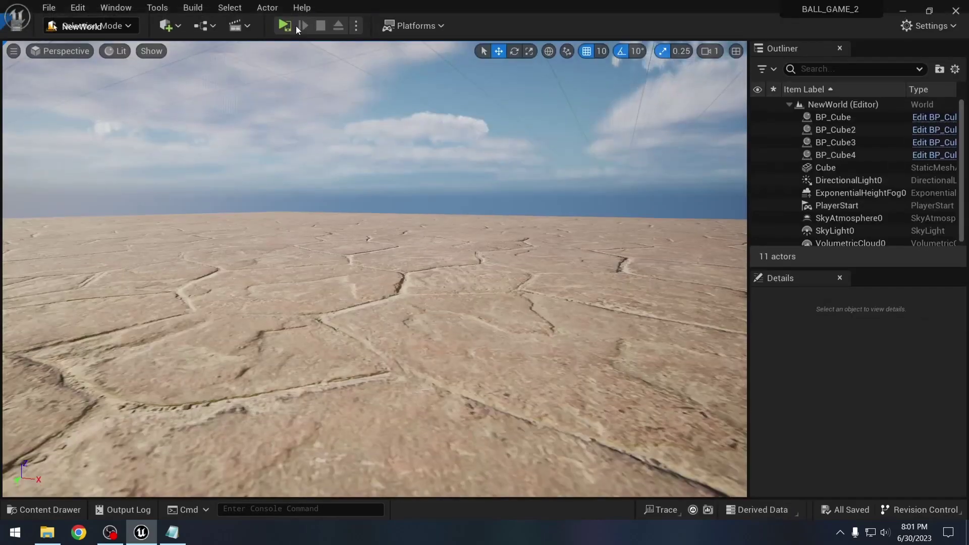
click(357, 49)
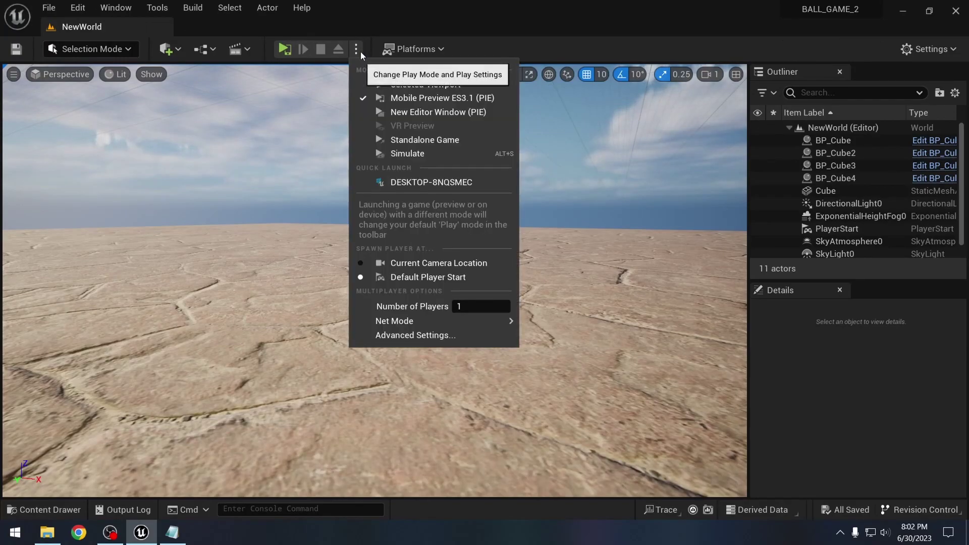
click(416, 98)
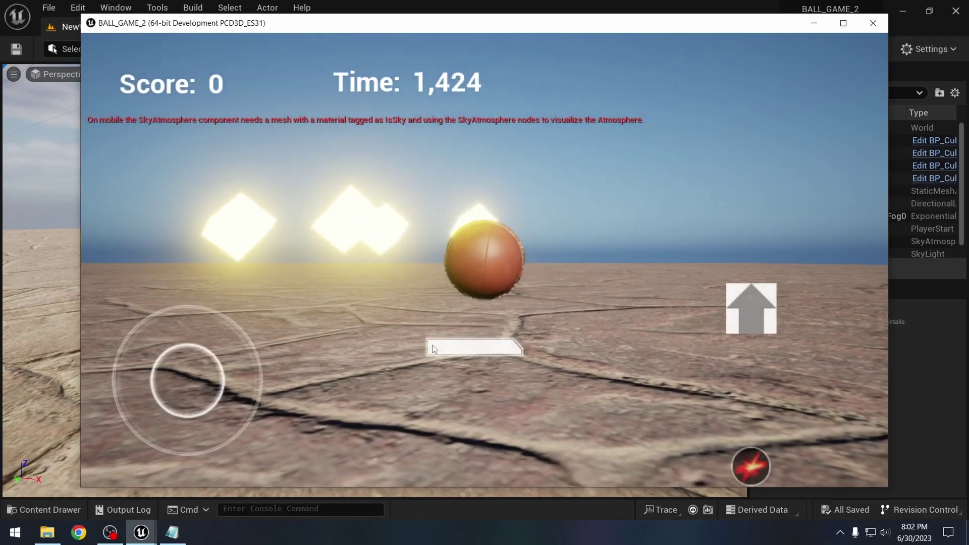
drag(201, 375, 172, 353)
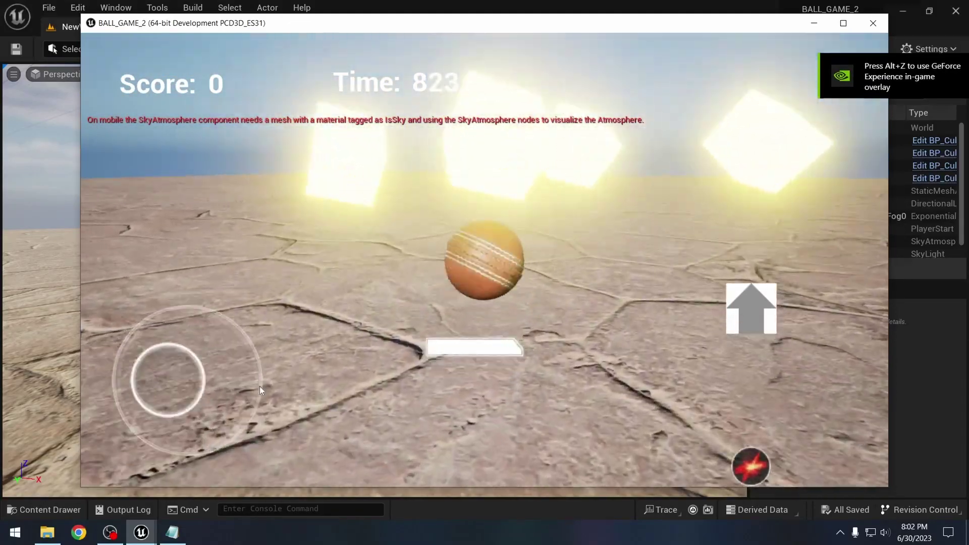
drag(259, 386, 792, 326)
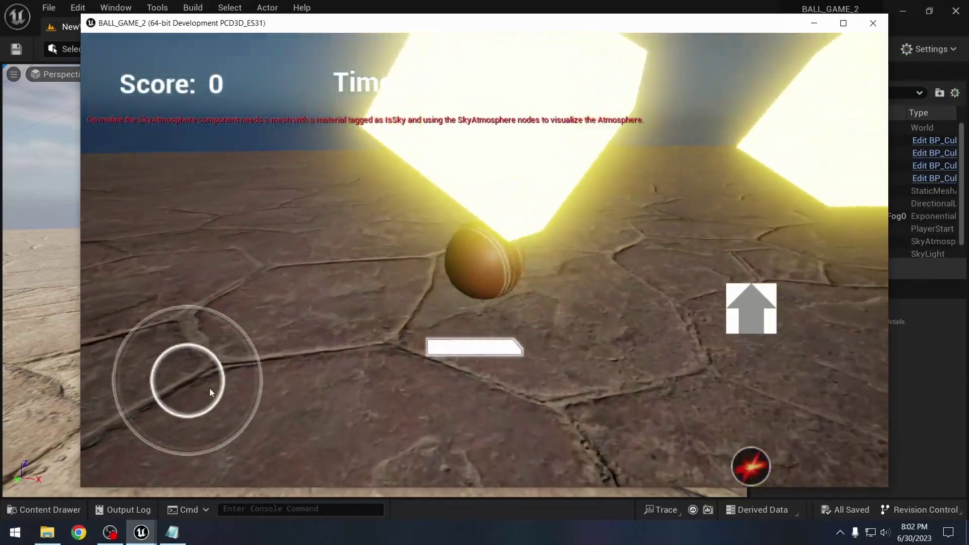
drag(210, 392, 762, 331)
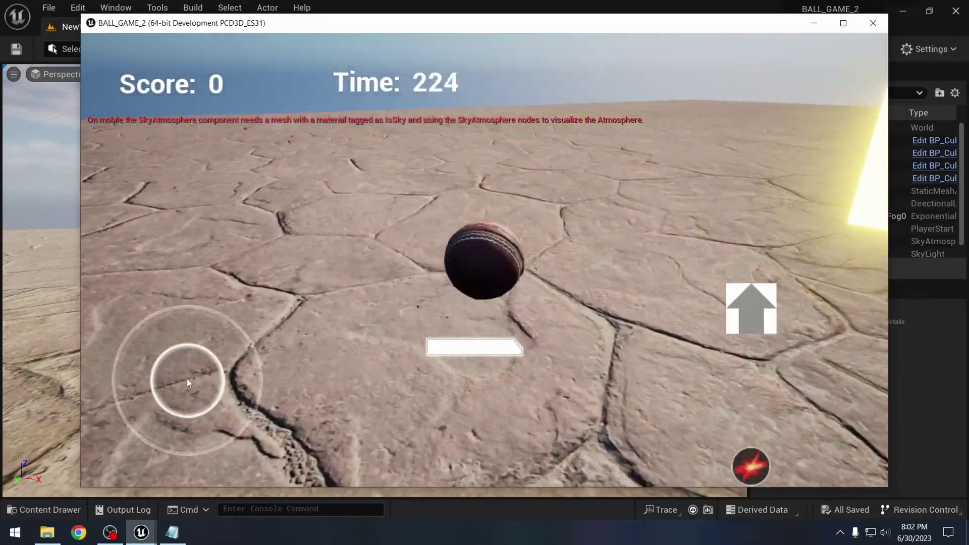
drag(187, 380, 752, 323)
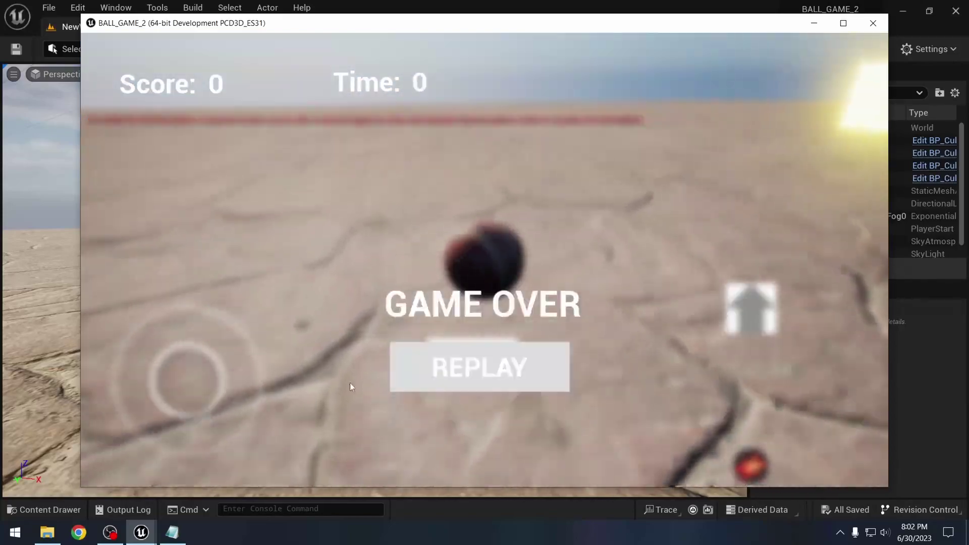
Replay after each game over, swinging the camera and steering the ball left and right.
click(465, 384)
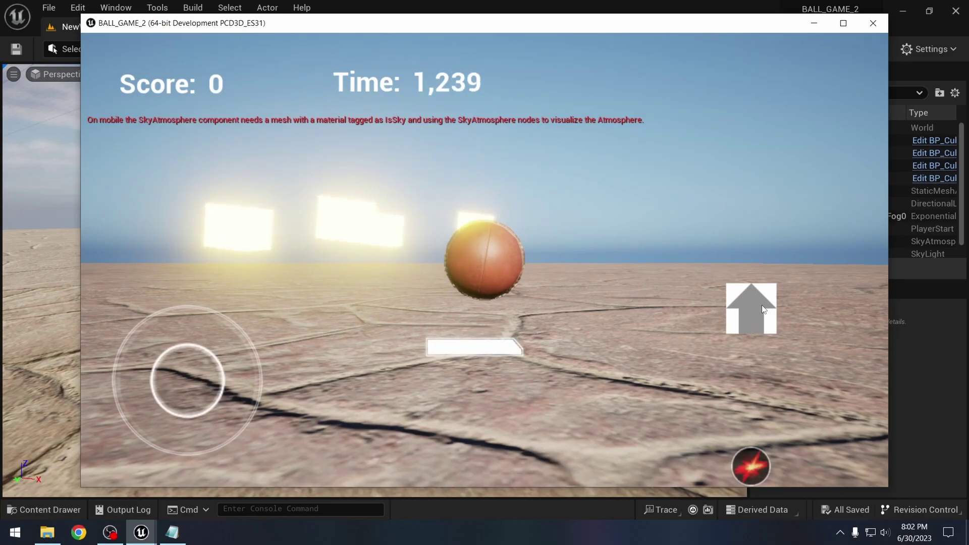
drag(220, 375, 288, 371)
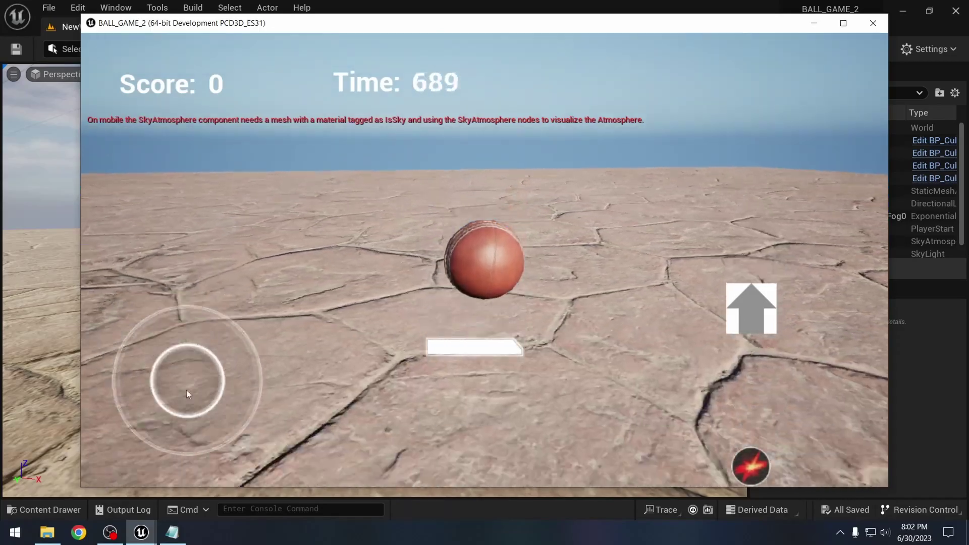
drag(187, 394, 237, 378)
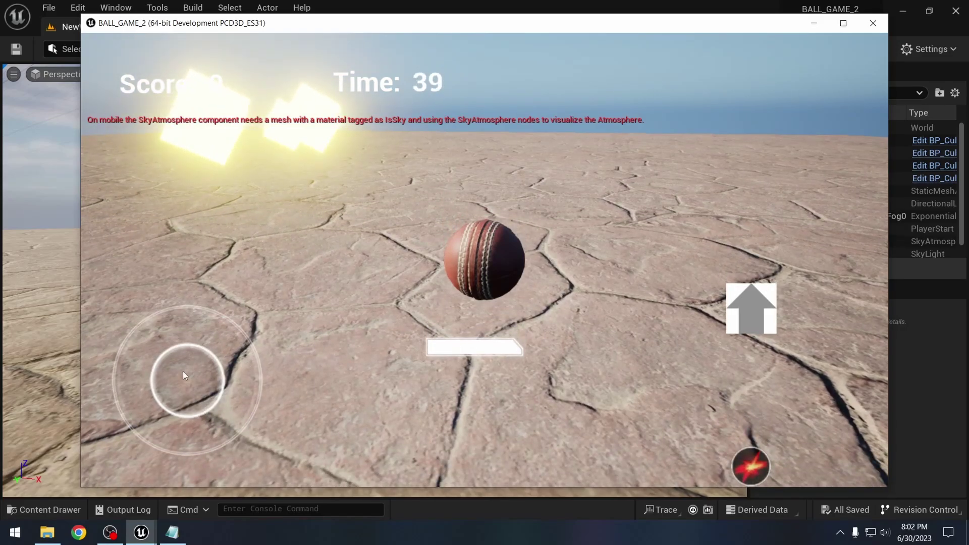
click(479, 365)
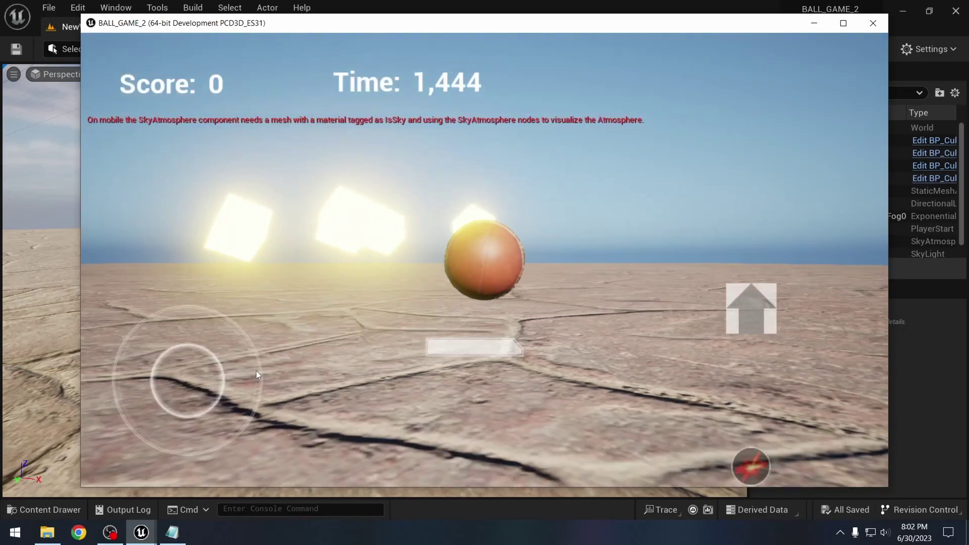
drag(189, 380, 326, 374)
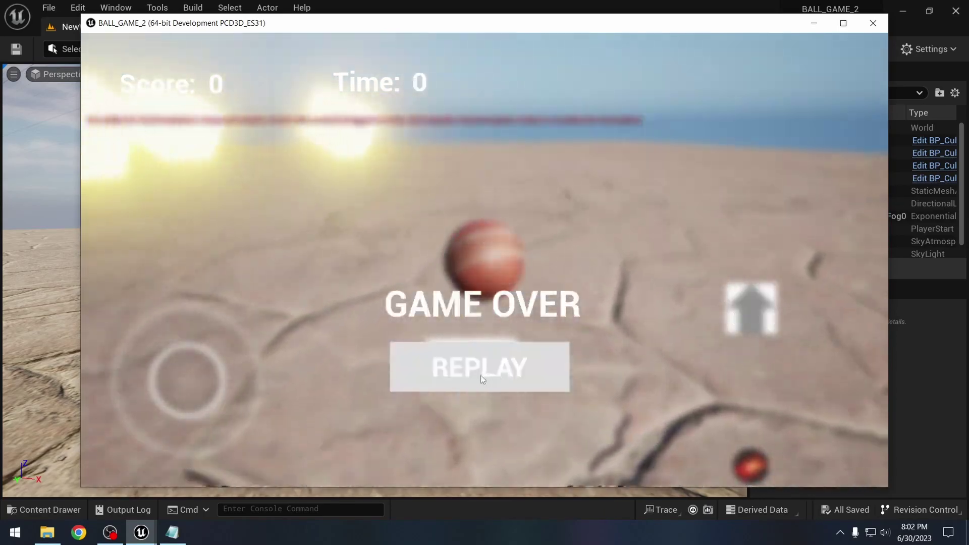
click(479, 373)
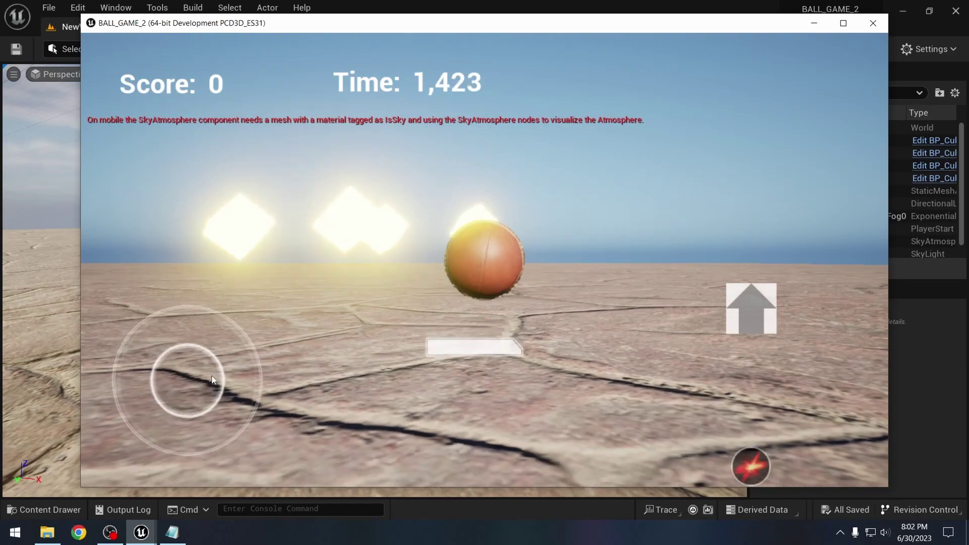
Steer and turn the view, drive forward with the arrow button, then replay.
drag(188, 380, 205, 377)
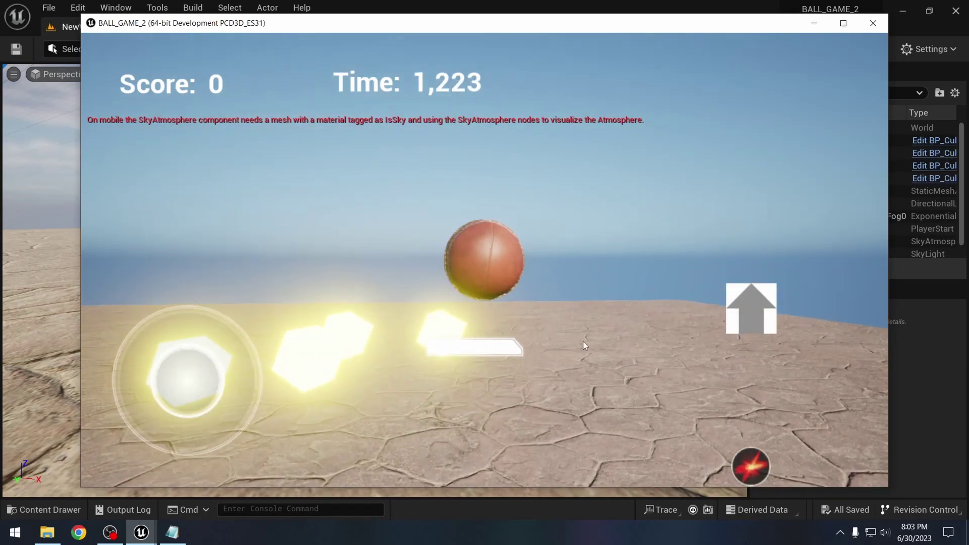
drag(583, 341, 83, 353)
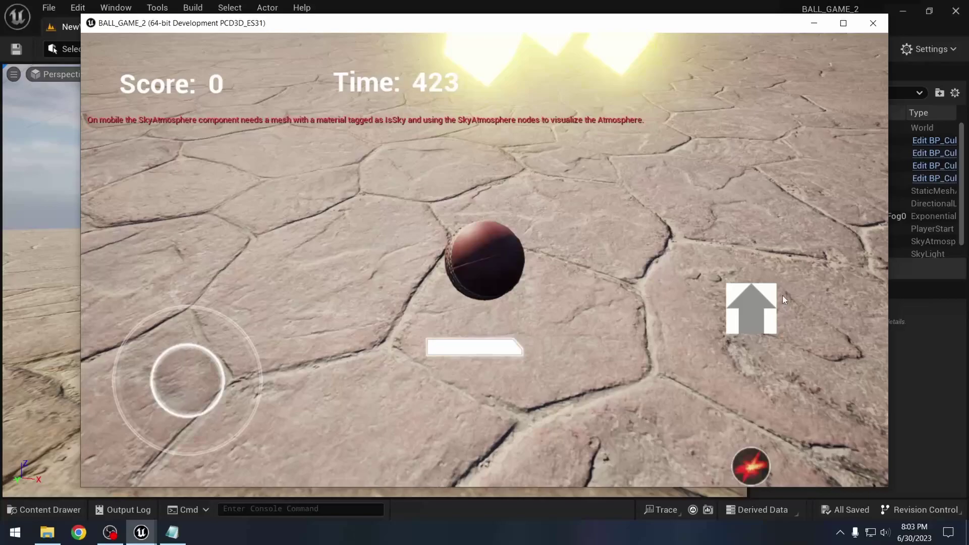
click(752, 312)
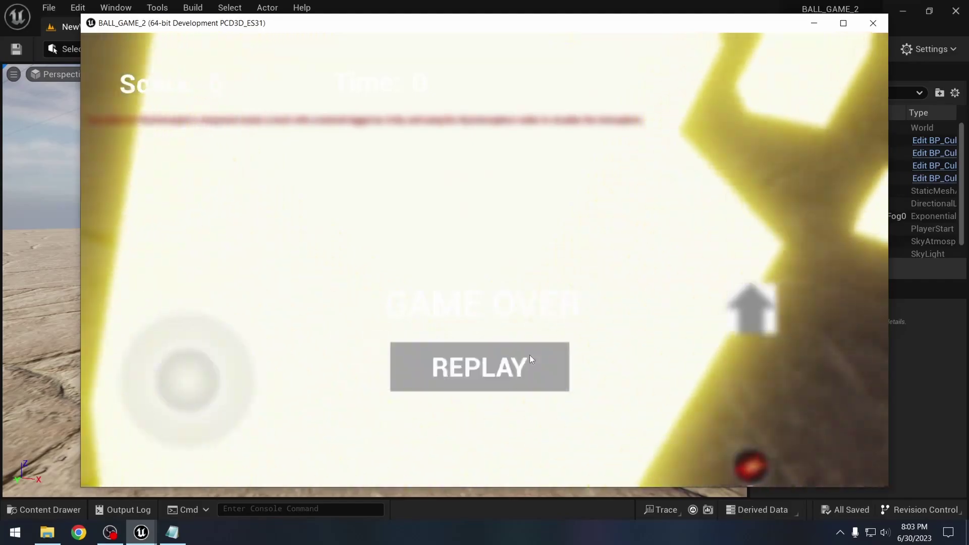
click(529, 356)
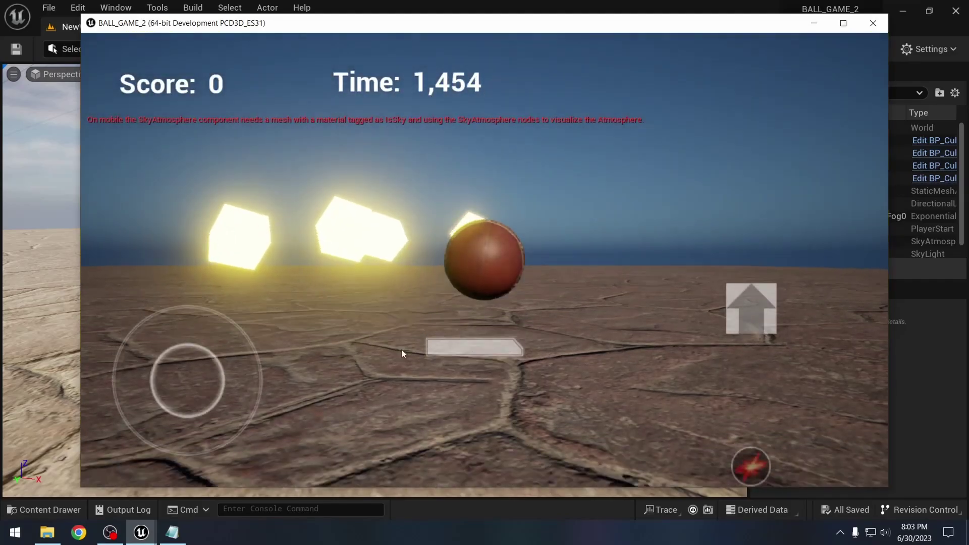